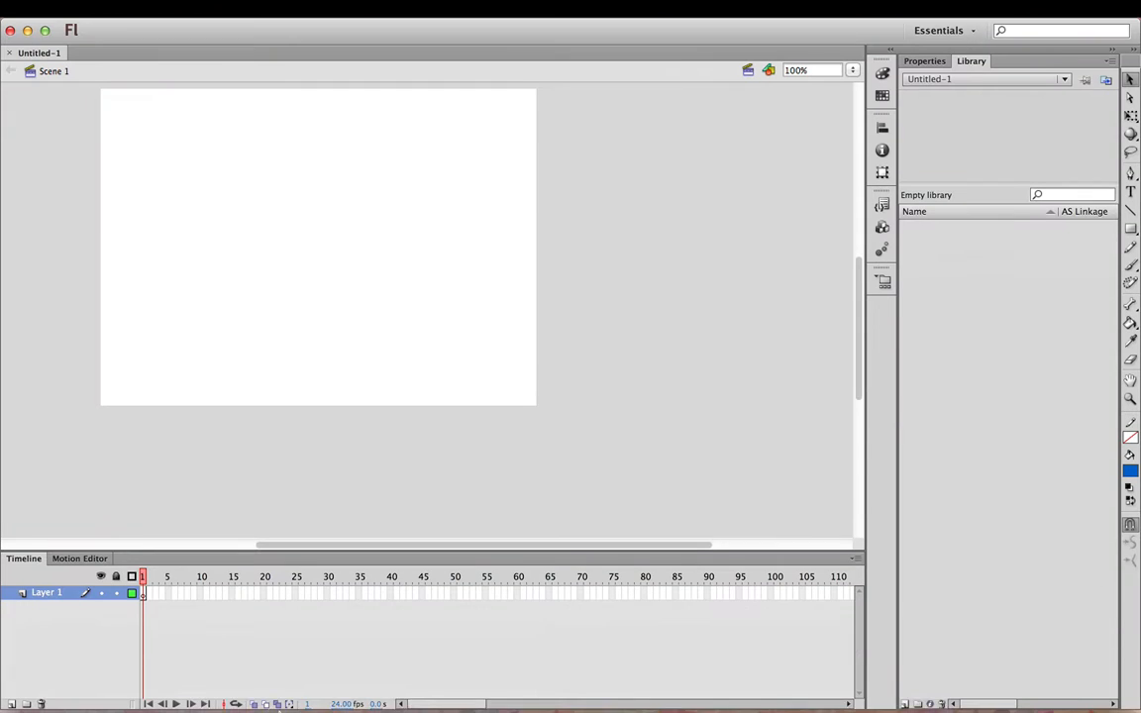
Search the computer for "hand" and launch HandBrake
left_click(210, 696)
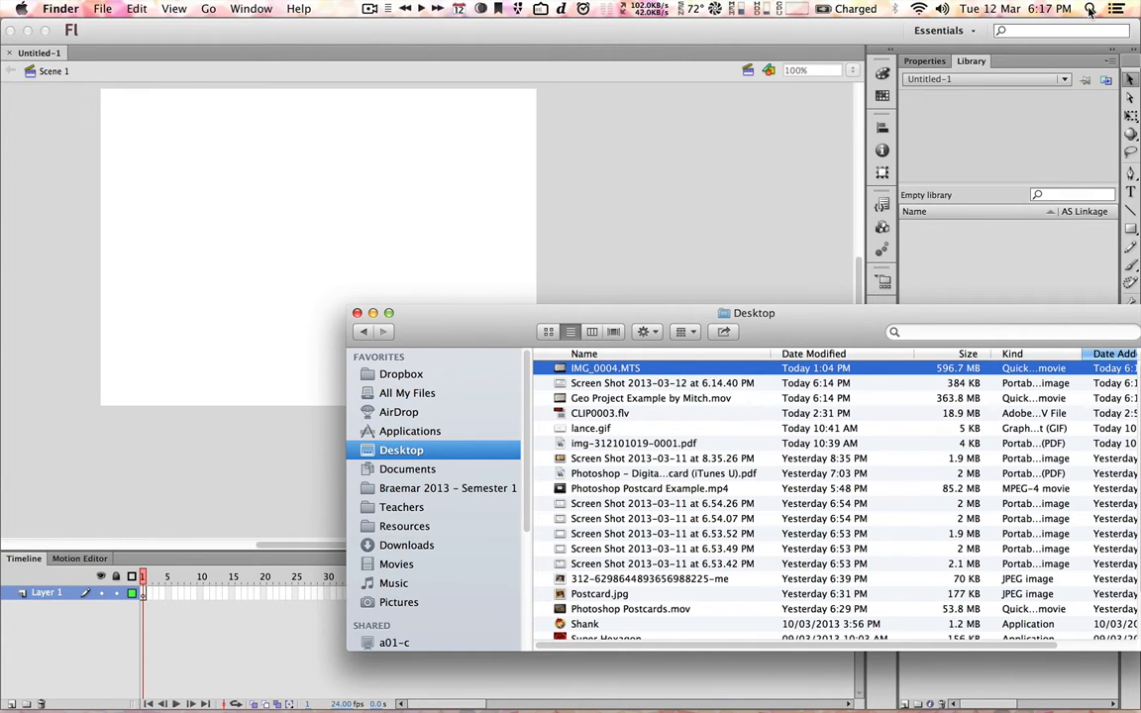
left_click(1090, 10)
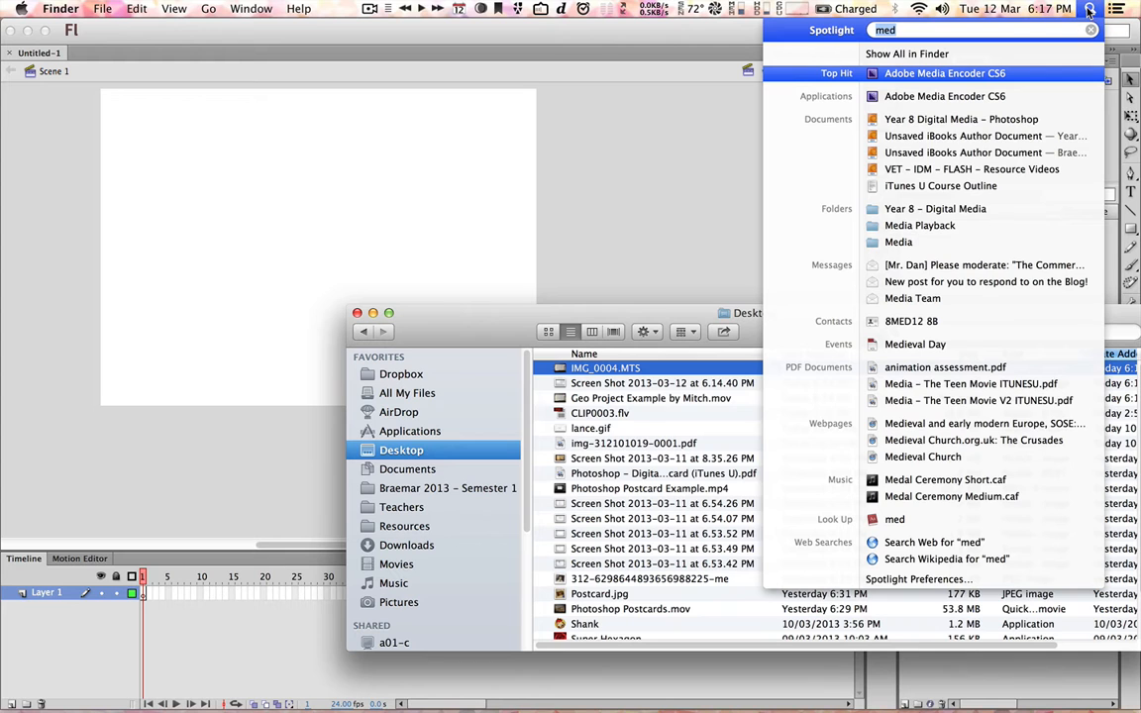
type("hand")
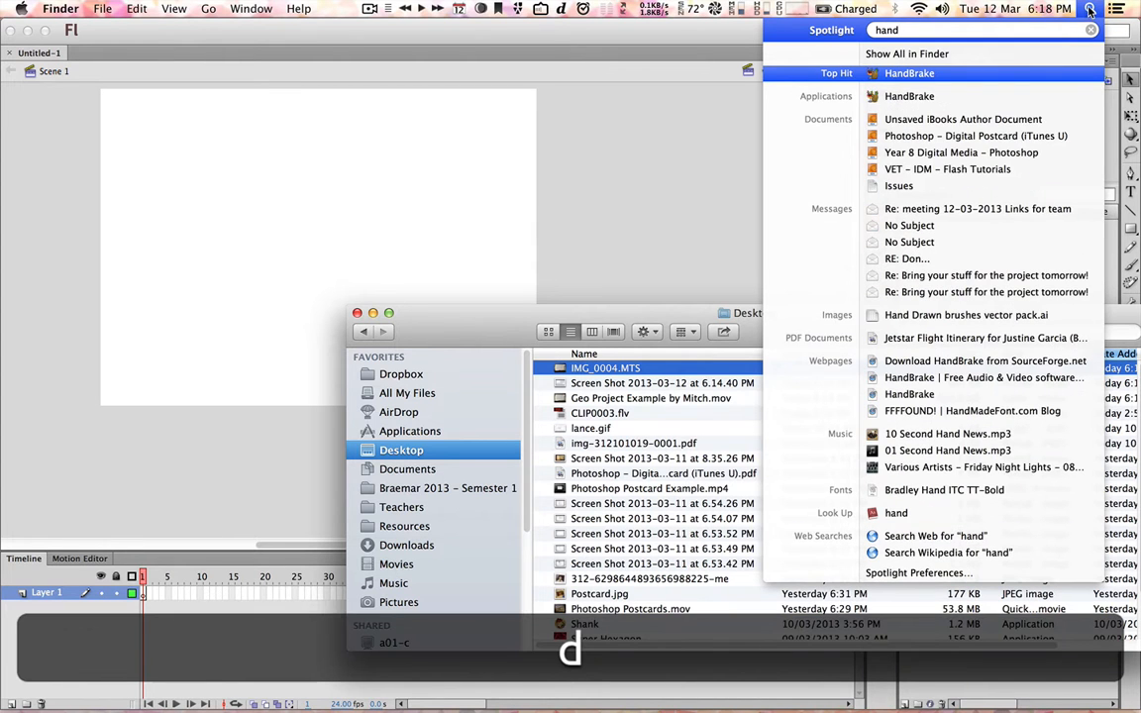
left_click(924, 79)
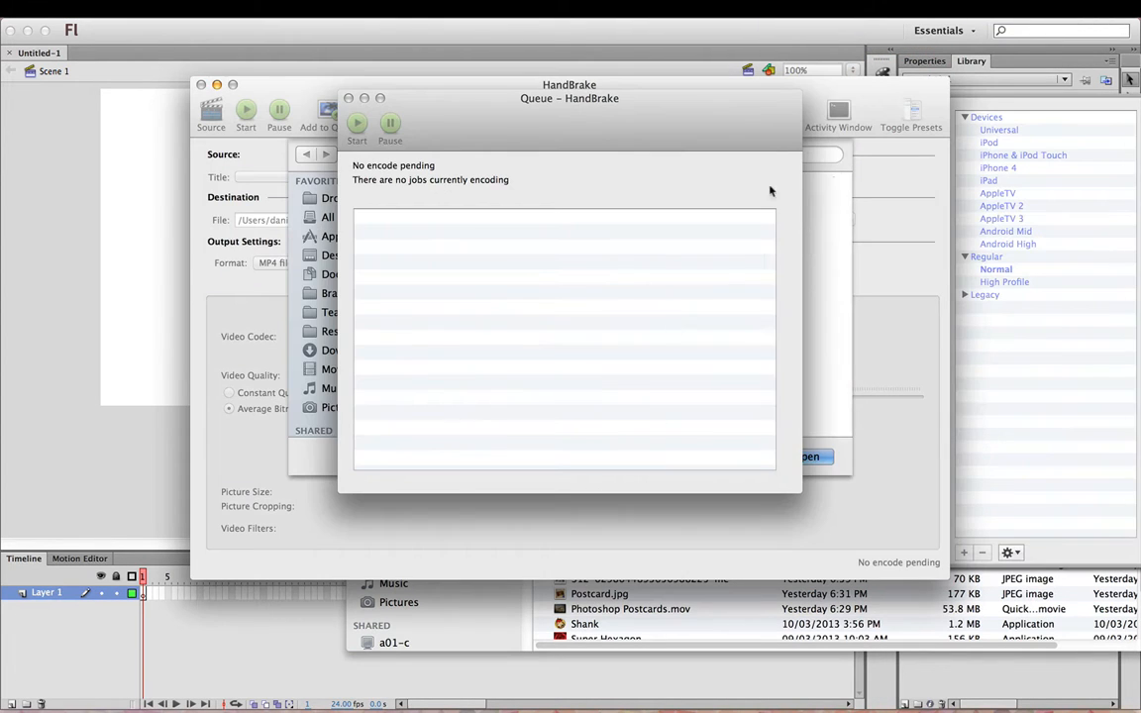
Load IMG_0004.MTS from the Desktop as the source video in HandBrake
left_click(313, 92)
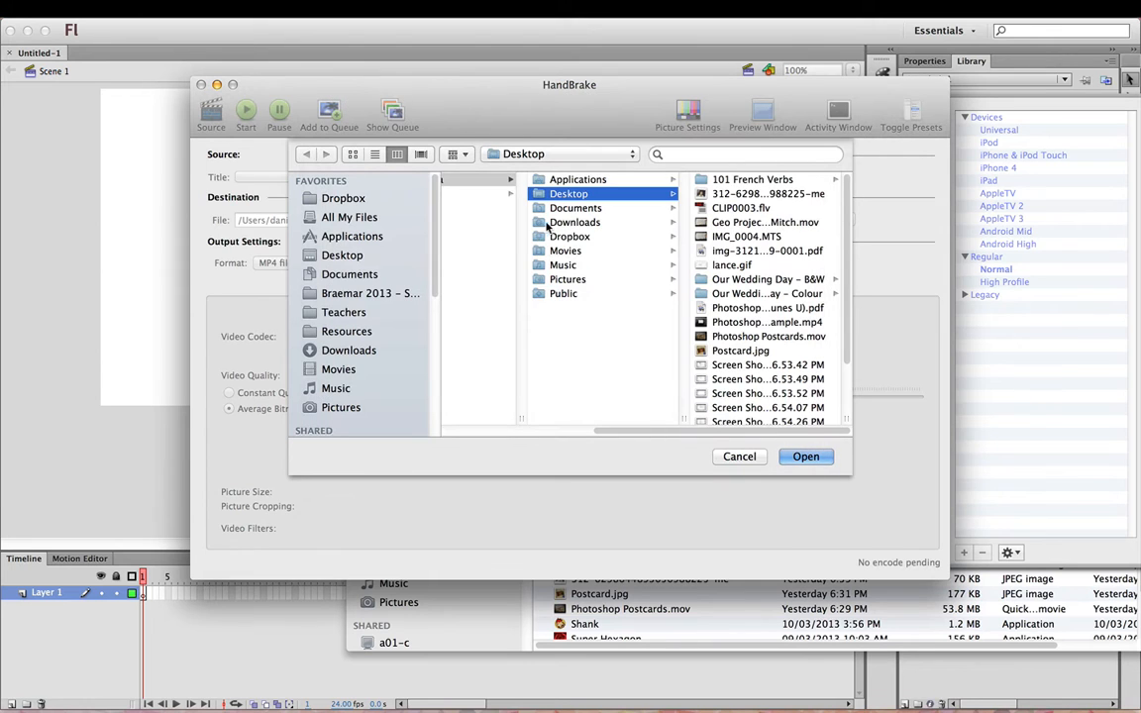
left_click(718, 238)
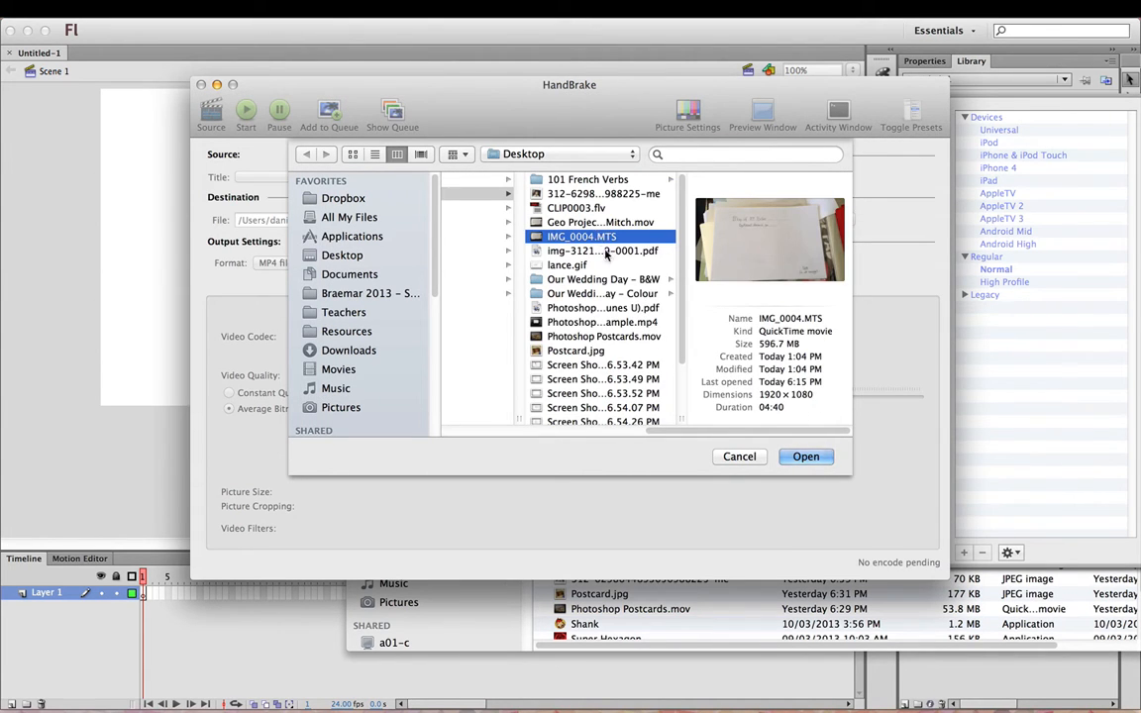
left_click(806, 457)
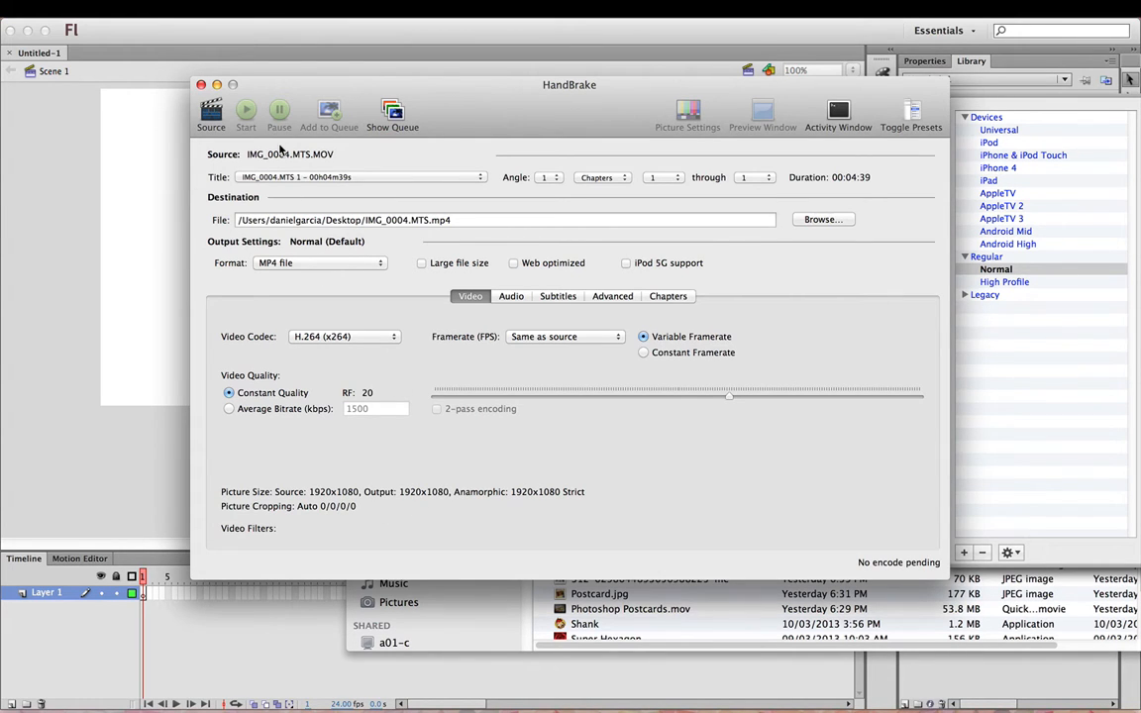
Choose MP4 file as the output format and start encoding the source video
left_click(446, 224)
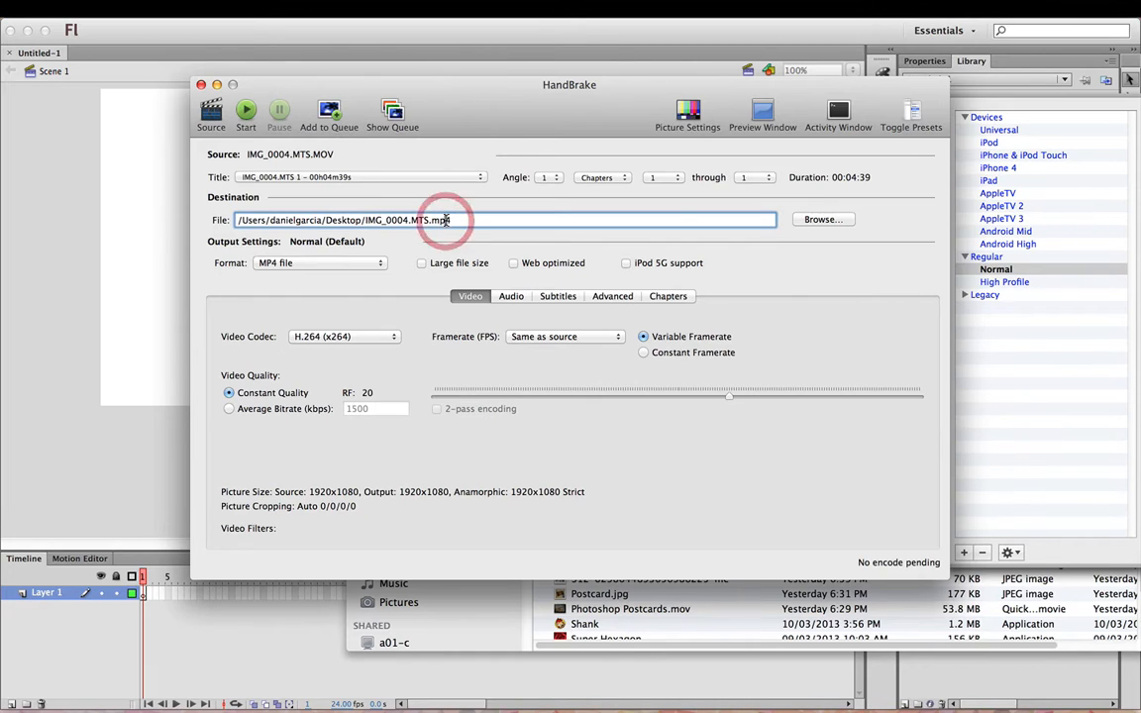
left_click(345, 263)
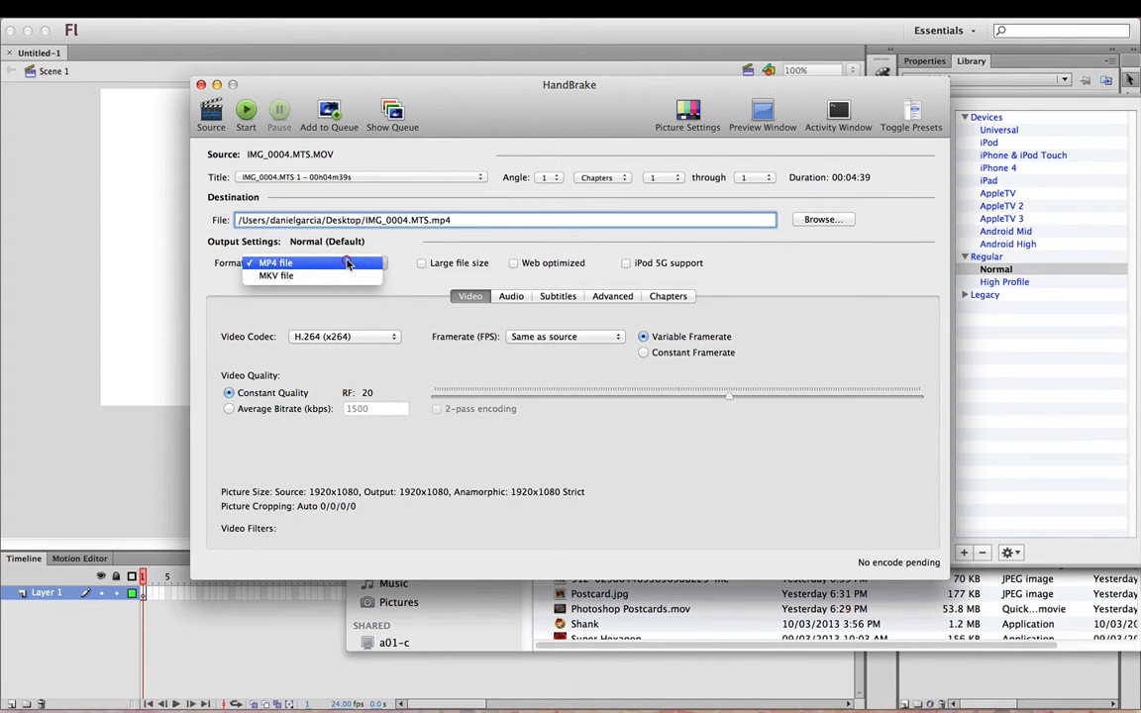
left_click(343, 259)
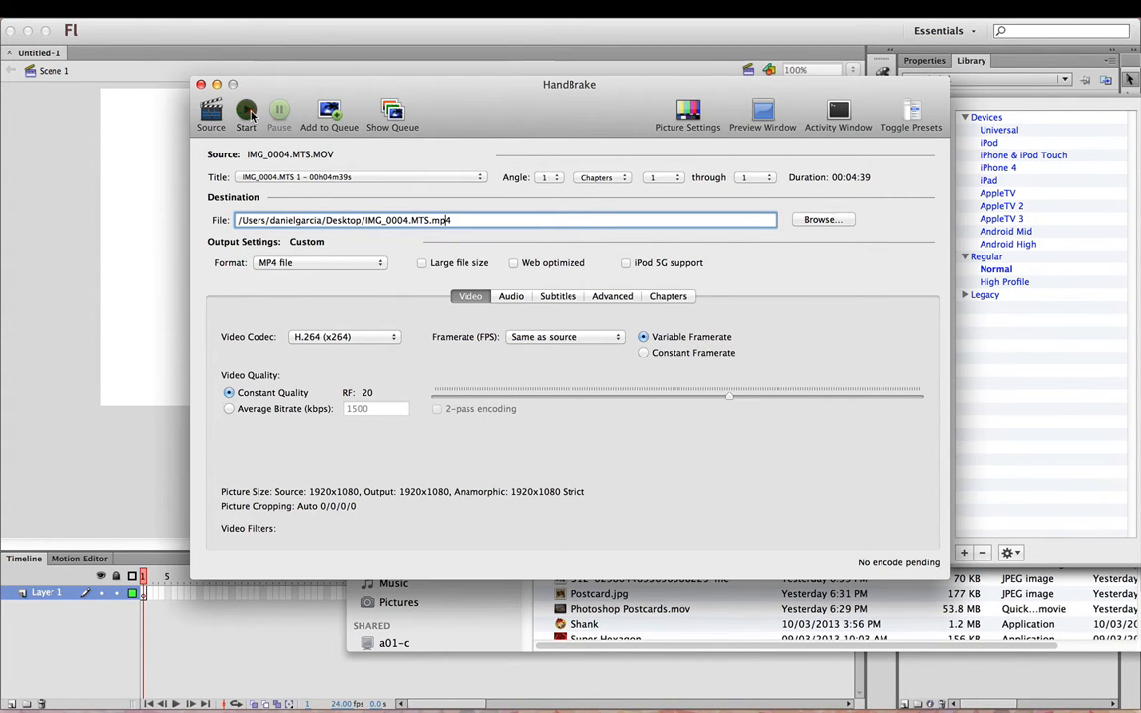
left_click(247, 112)
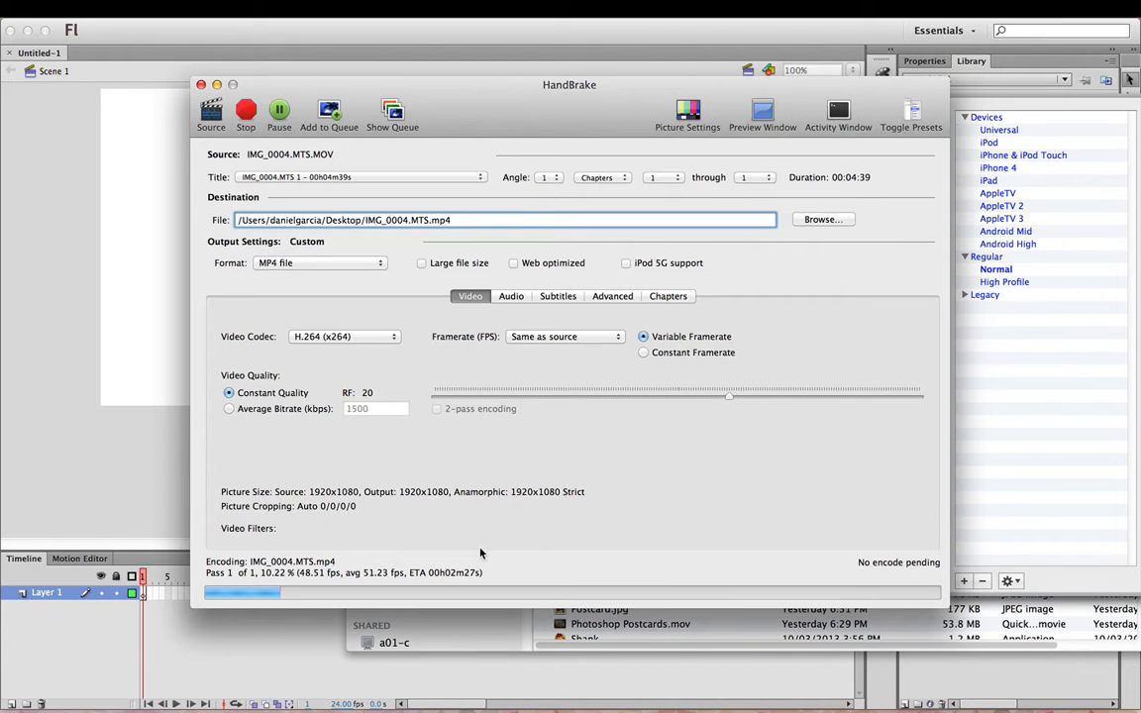
Switch back to Flash and set the document dimensions to 1920 px wide by 1080 px high
left_click(106, 389)
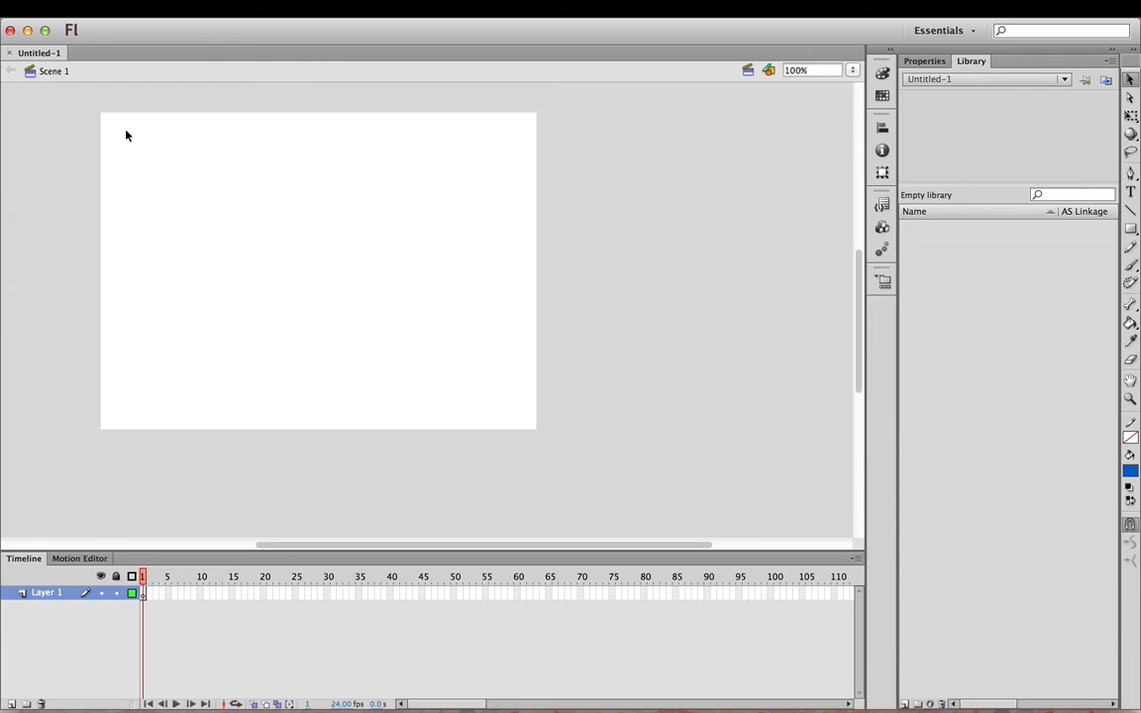
scroll(264, 195, "left", 5)
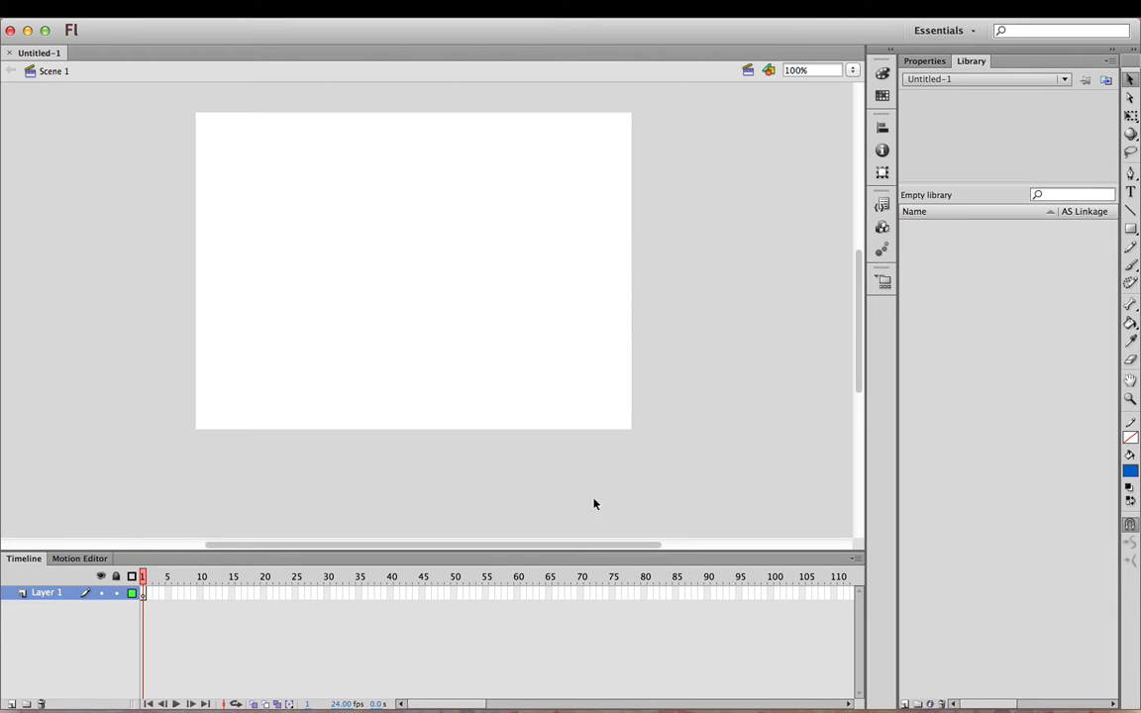
mouse_move(24, 3)
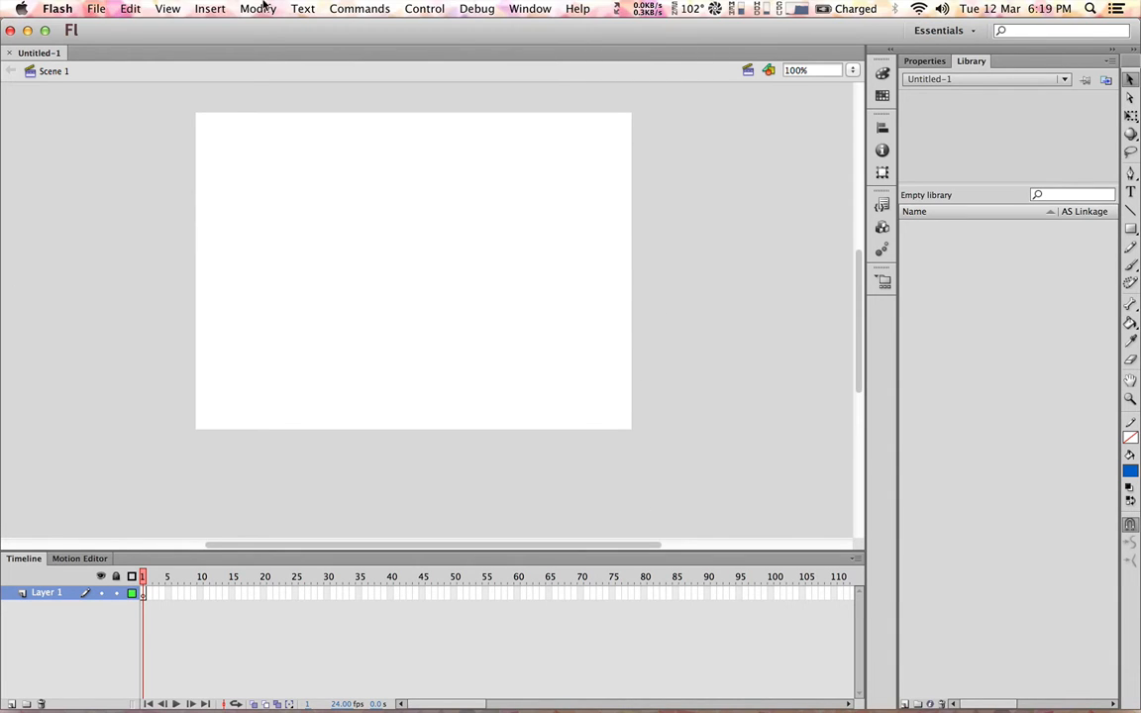
left_click(129, 9)
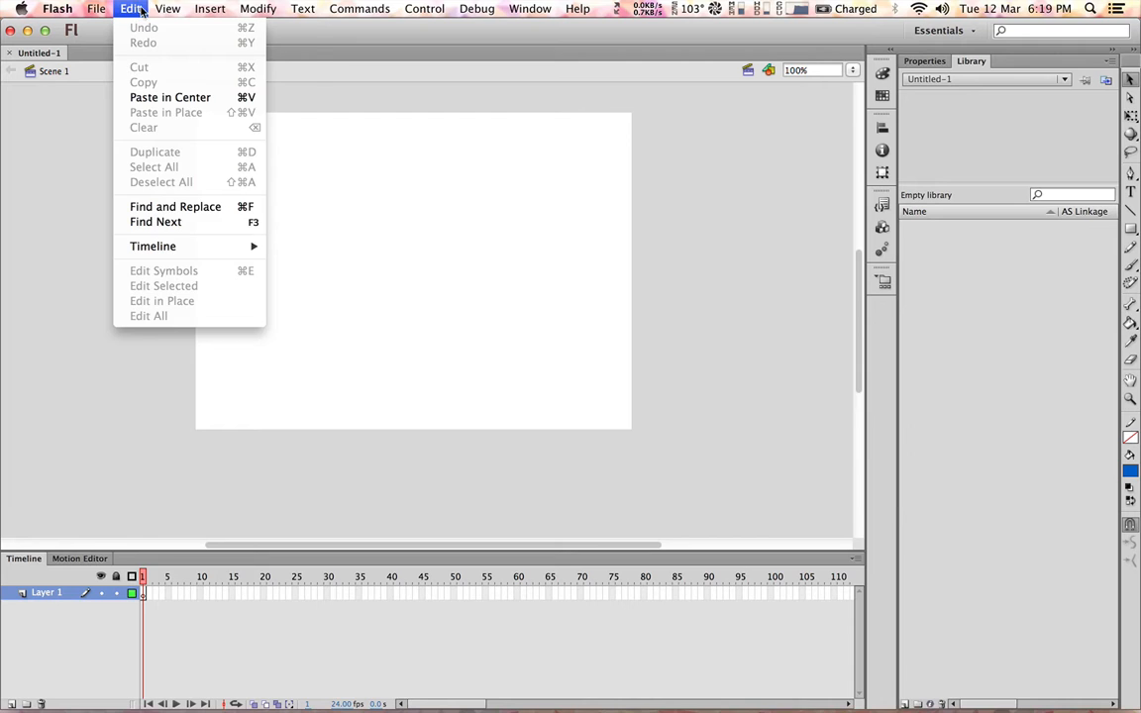
mouse_move(164, 9)
mouse_move(96, 8)
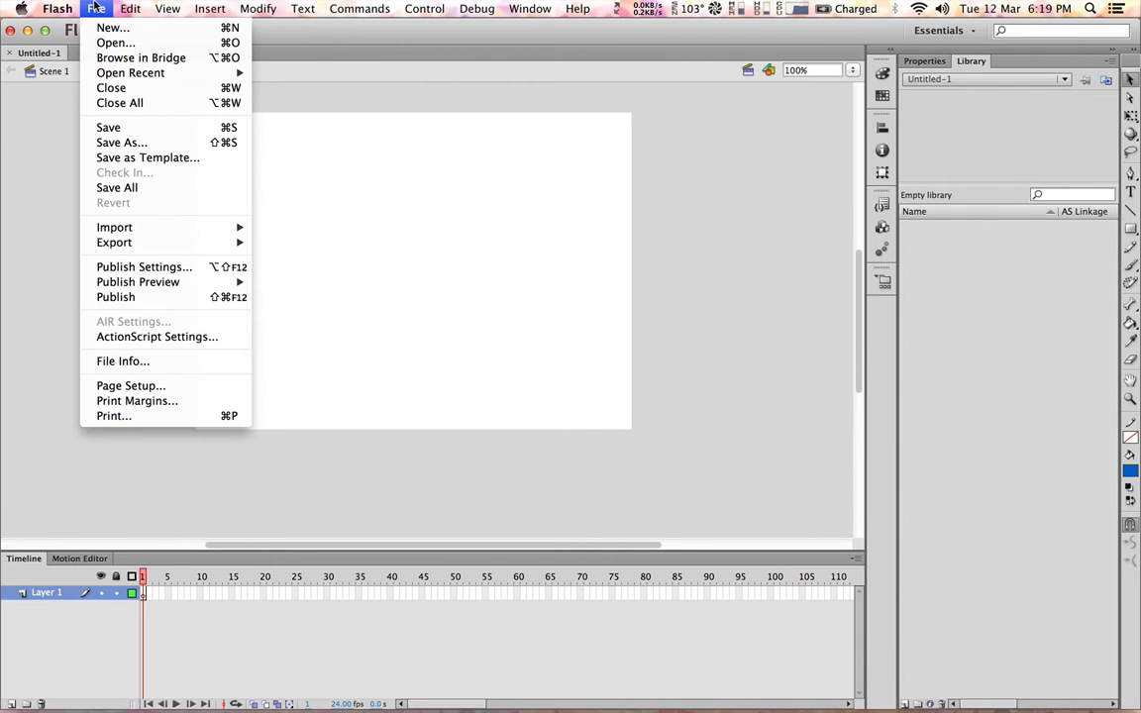
mouse_move(265, 7)
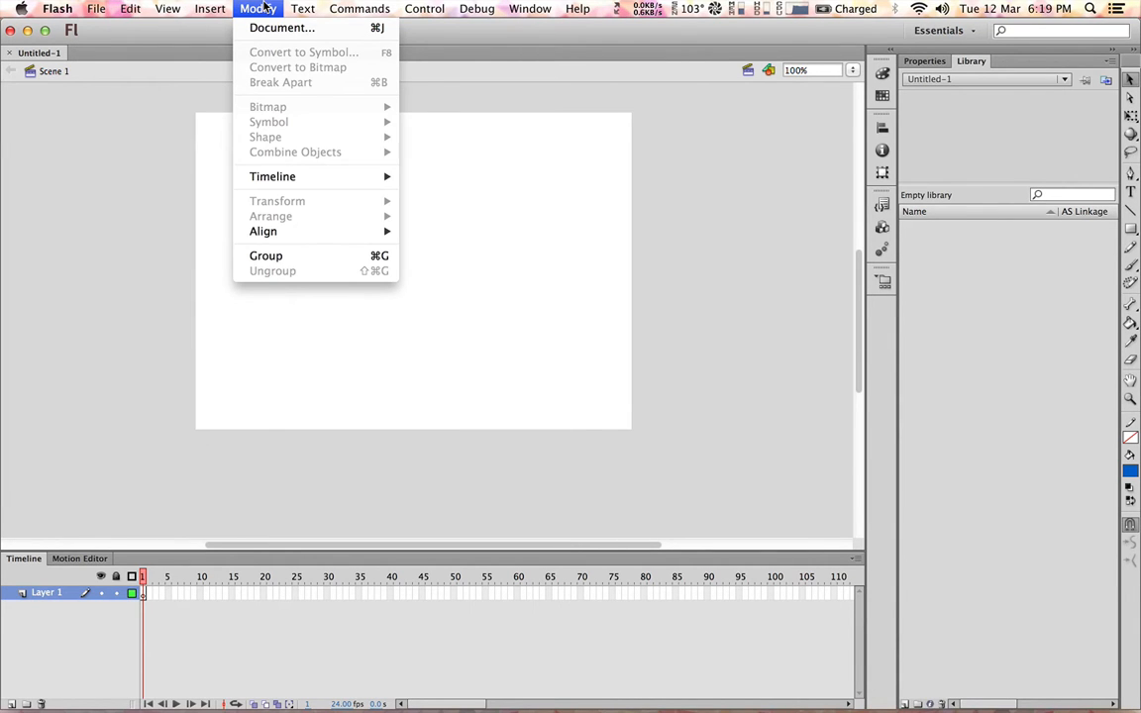
left_click(273, 30)
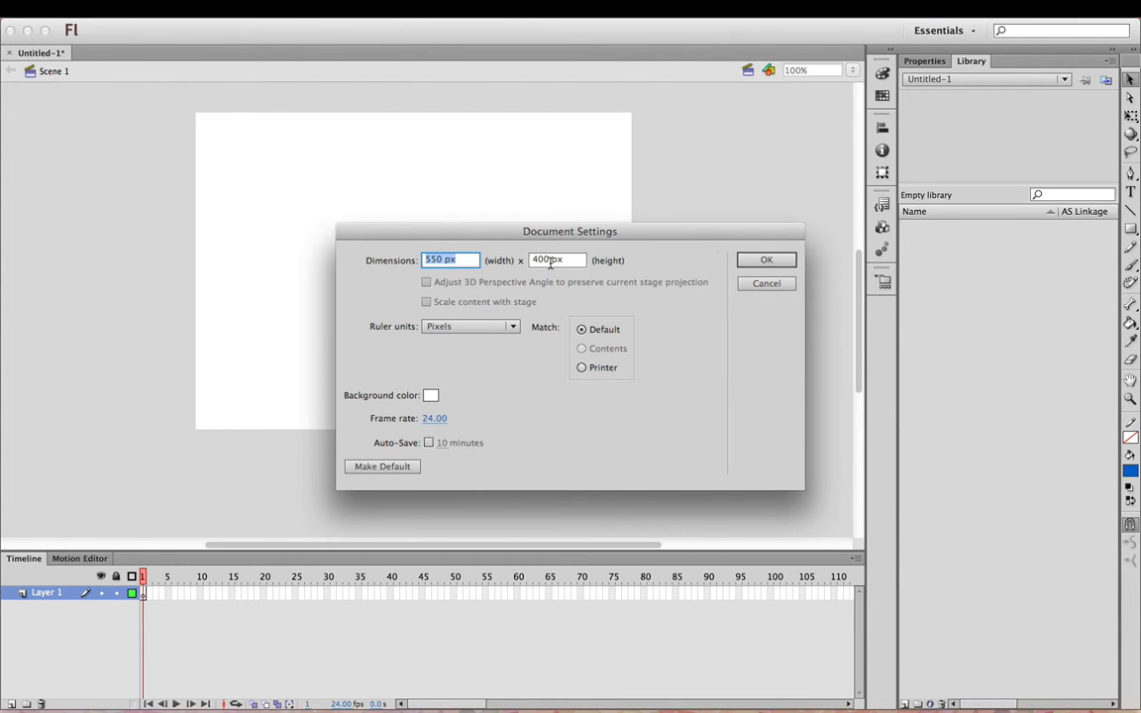
left_click(441, 259)
left_click_drag(442, 258, 414, 255)
type("1920")
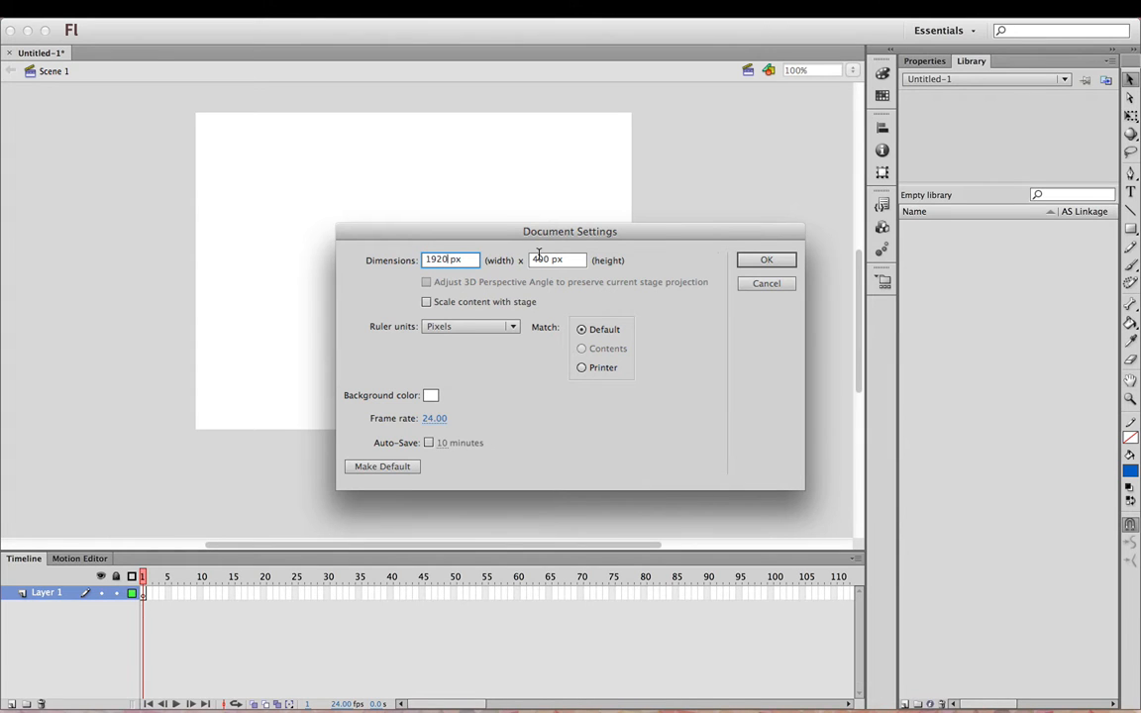
double_click(538, 259)
type("1")
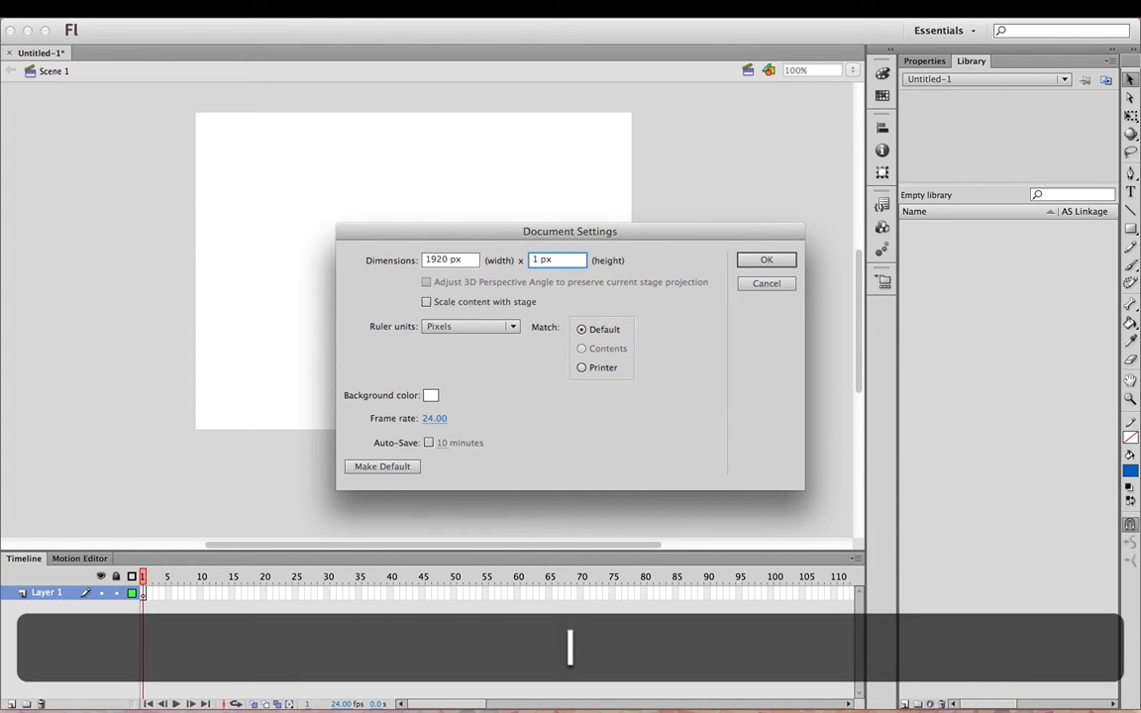
type("080")
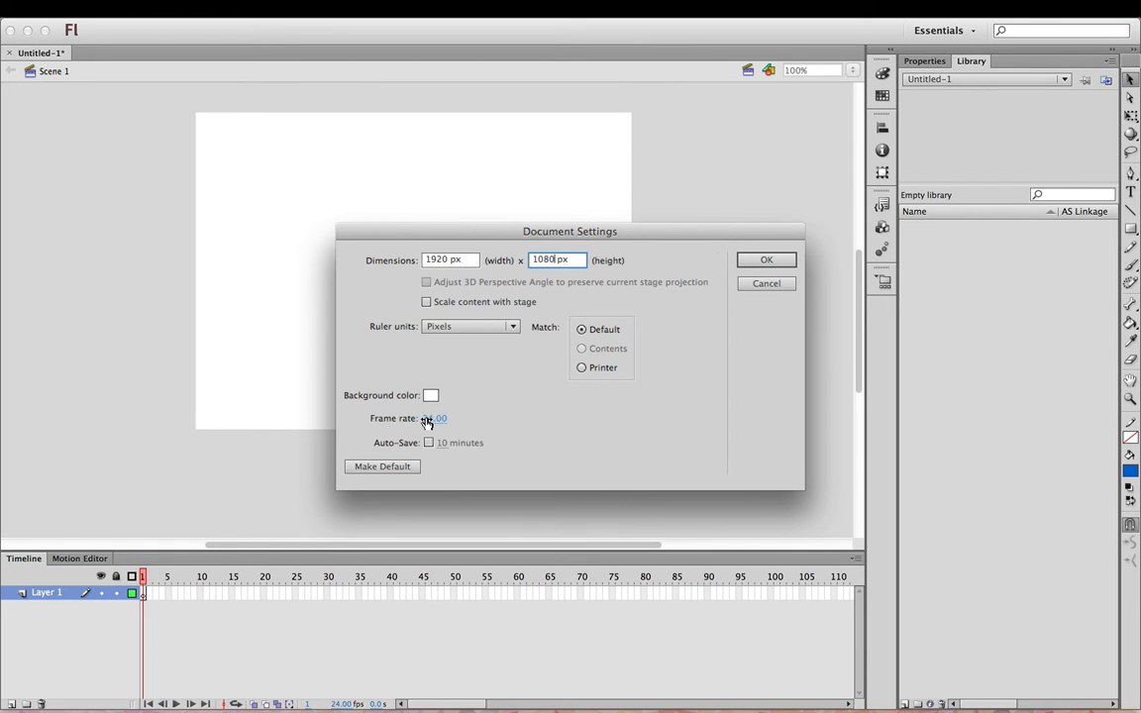
Set the document's frame rate to 30 fps, turn on auto-save every 10 minutes, and apply the document settings
left_click_drag(428, 419, 452, 425)
left_click_drag(445, 428, 449, 424)
left_click(429, 444)
left_click(783, 261)
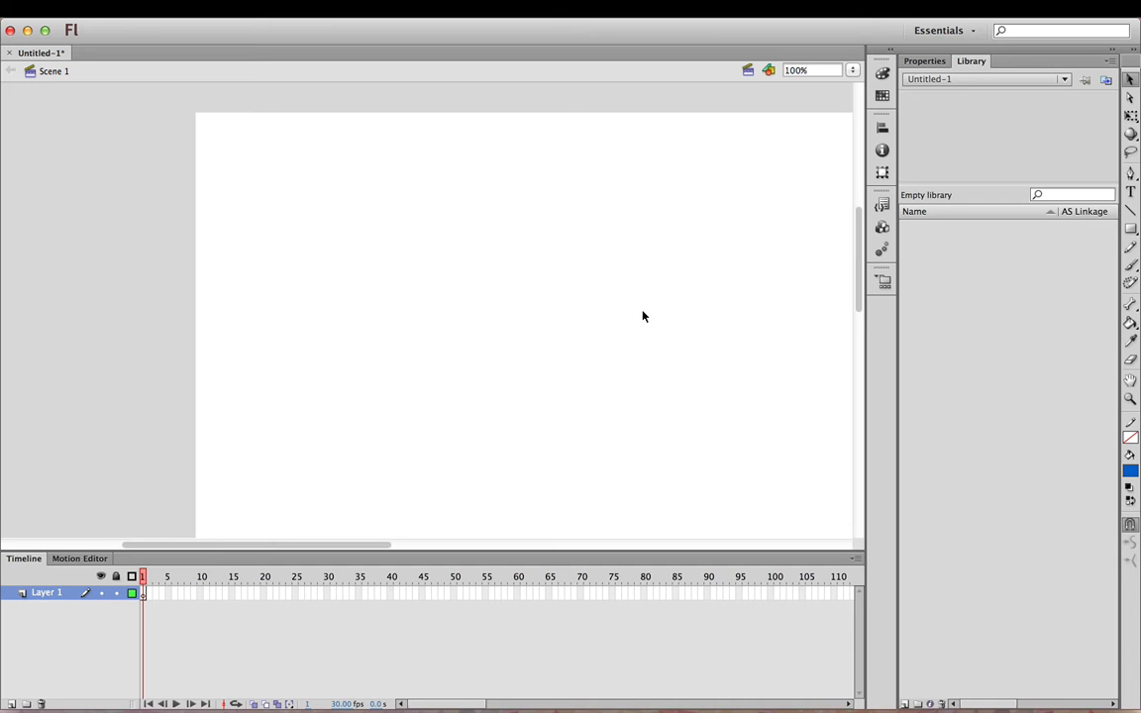
key("super+minus")
key("space")
left_click_drag(644, 313, 449, 250)
key("super+minus")
key("super+minus")
key("super+equal")
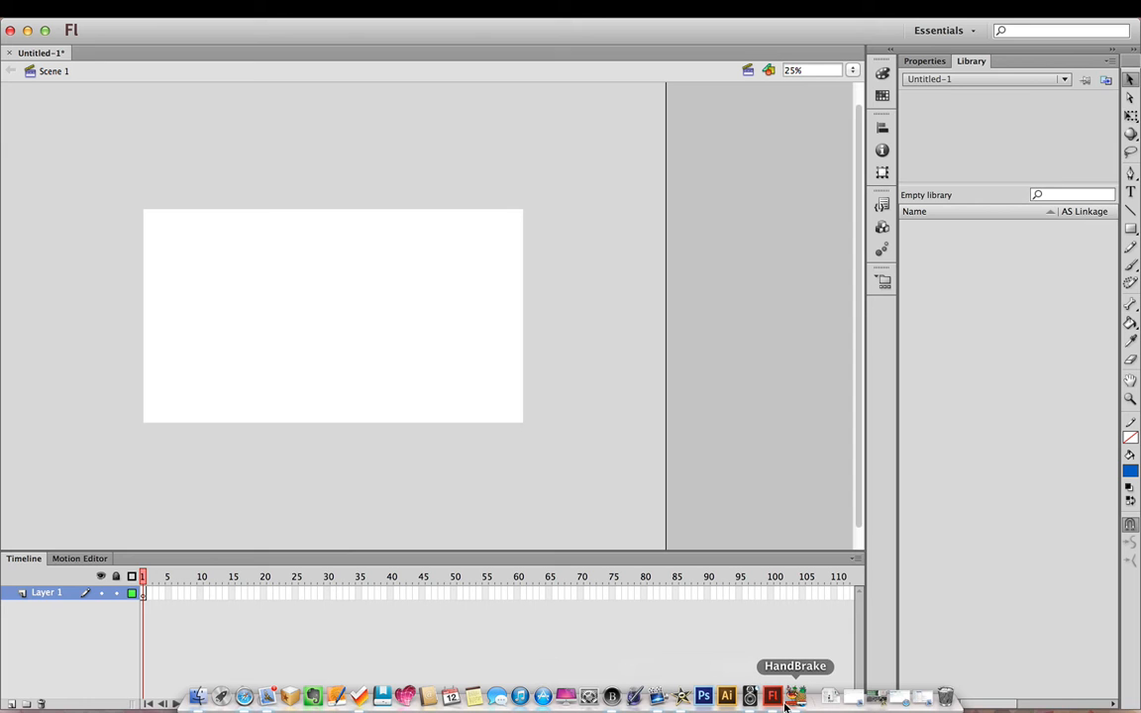
Switch to HandBrake, stop the running encode with the Cancel Current and Continue option, and return to Flash
left_click(799, 698)
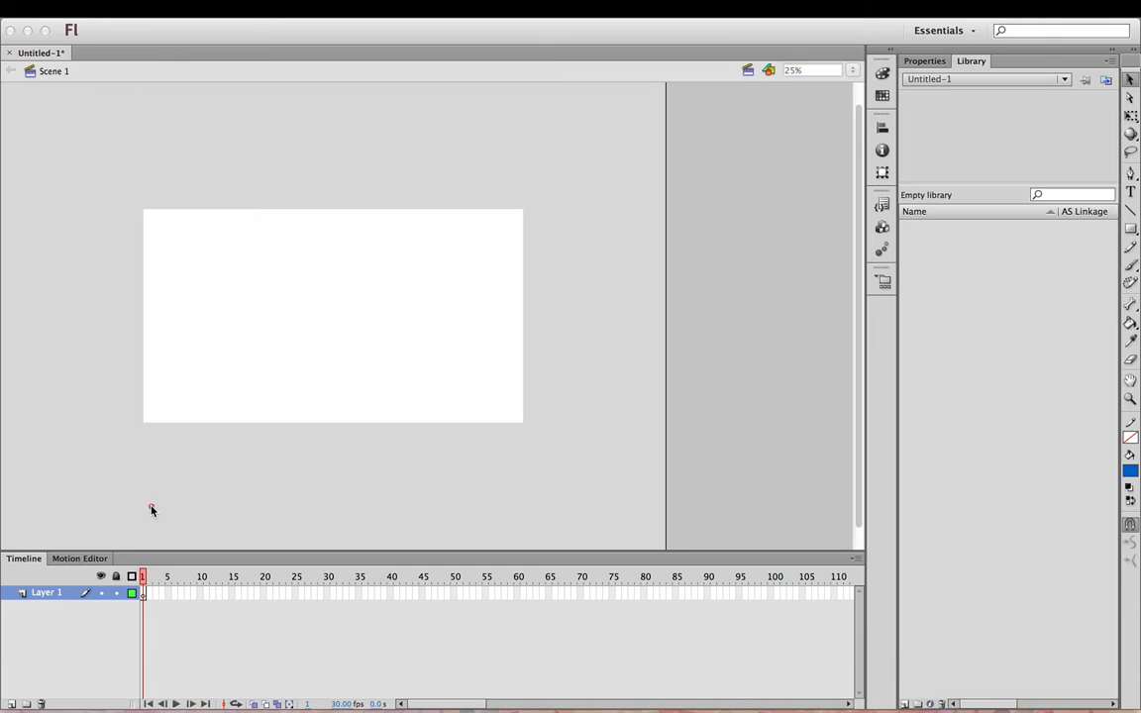
left_click(148, 509)
mouse_move(632, 694)
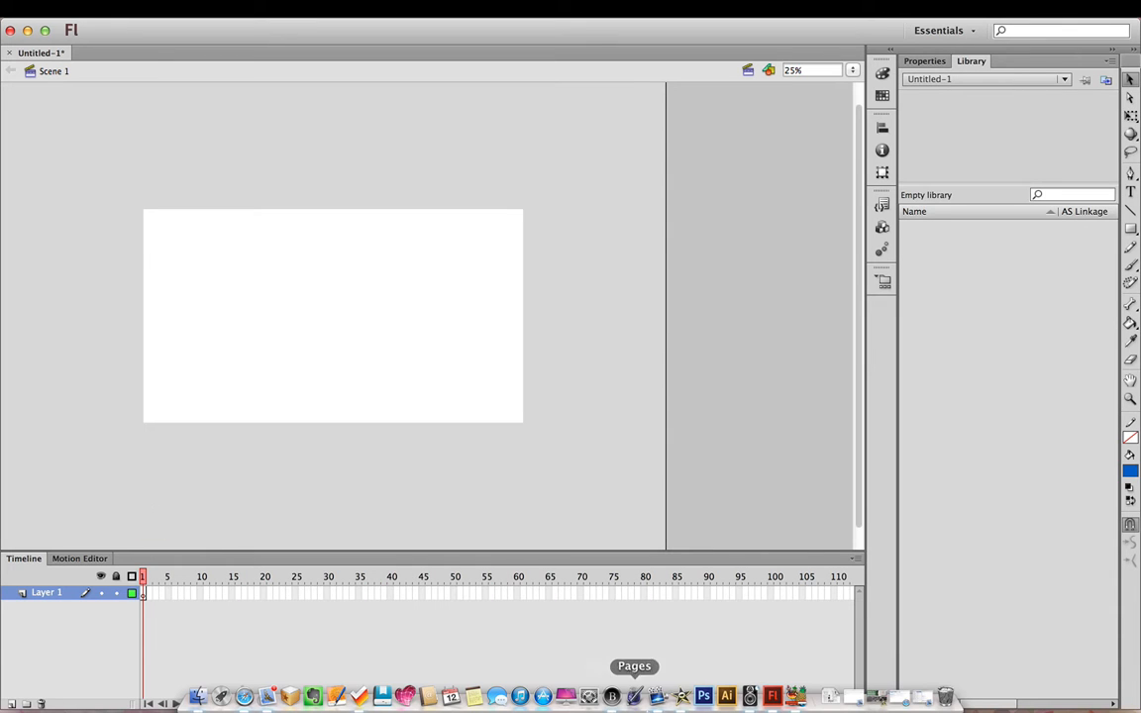
left_click(796, 697)
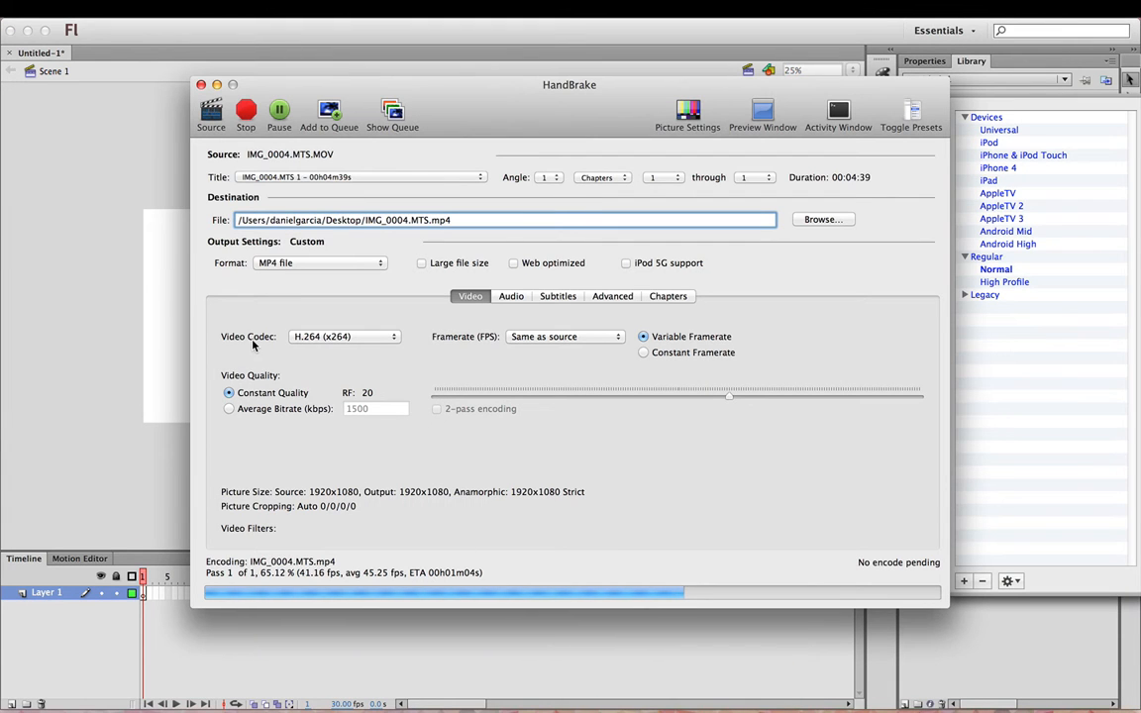
left_click(247, 119)
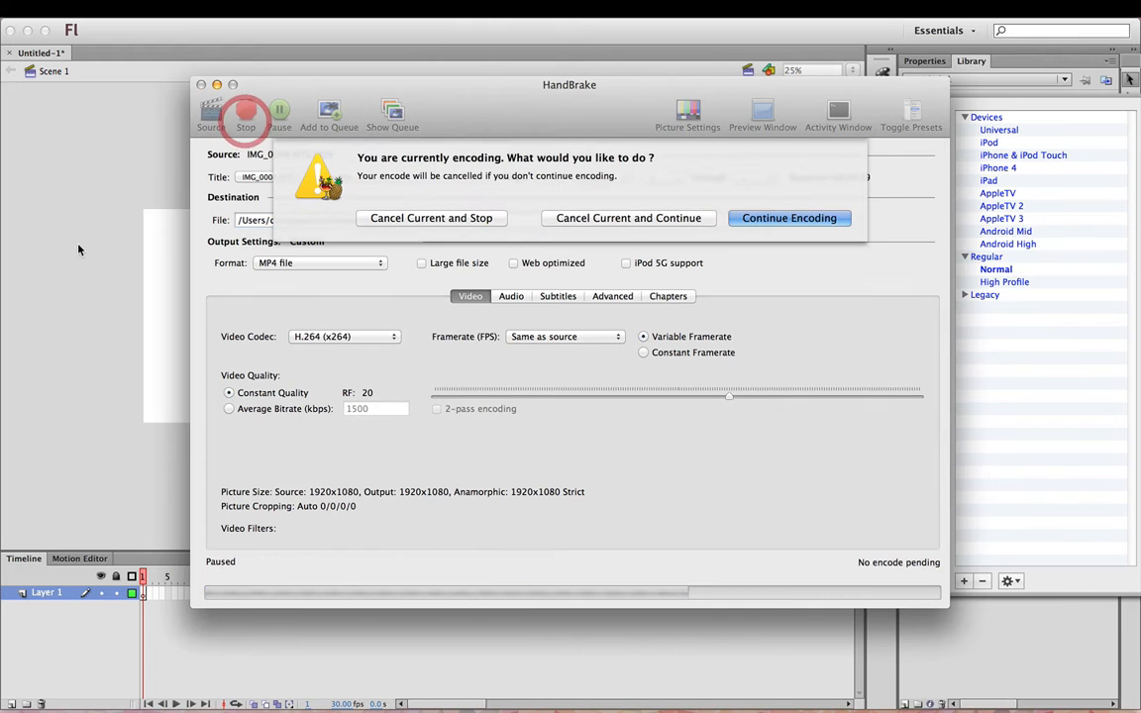
left_click(627, 220)
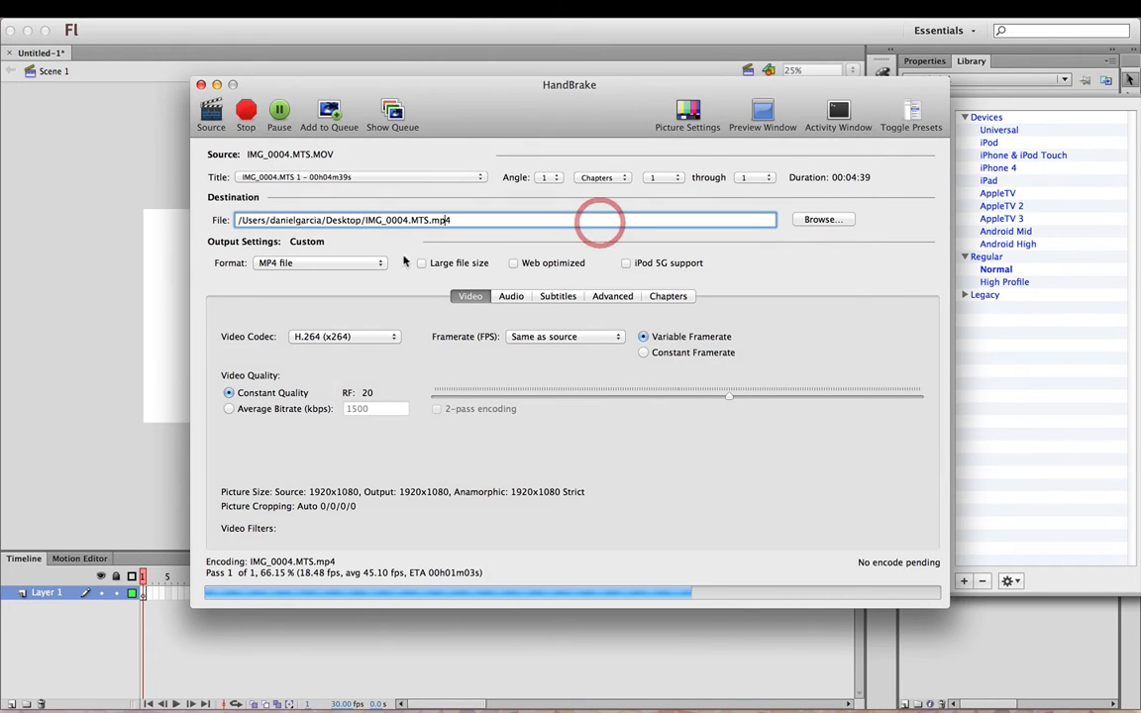
left_click(70, 275)
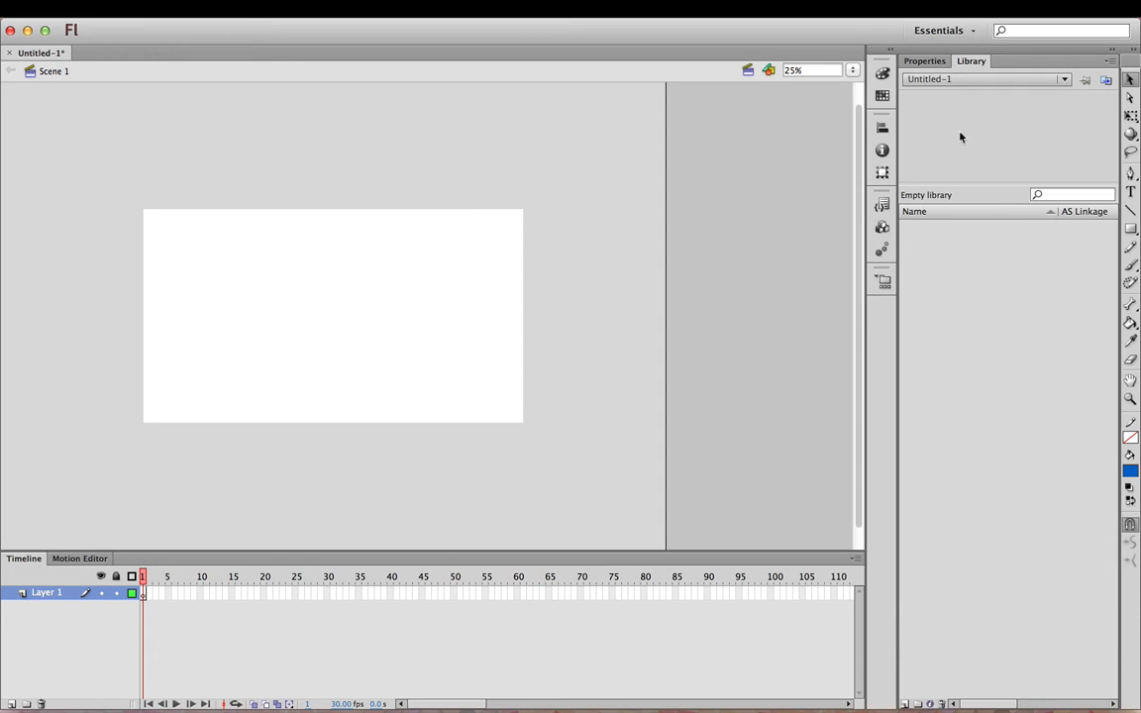
Switch to Finder and open IMG_0004.MTS.mp4 from the Desktop for viewing
left_click(197, 700)
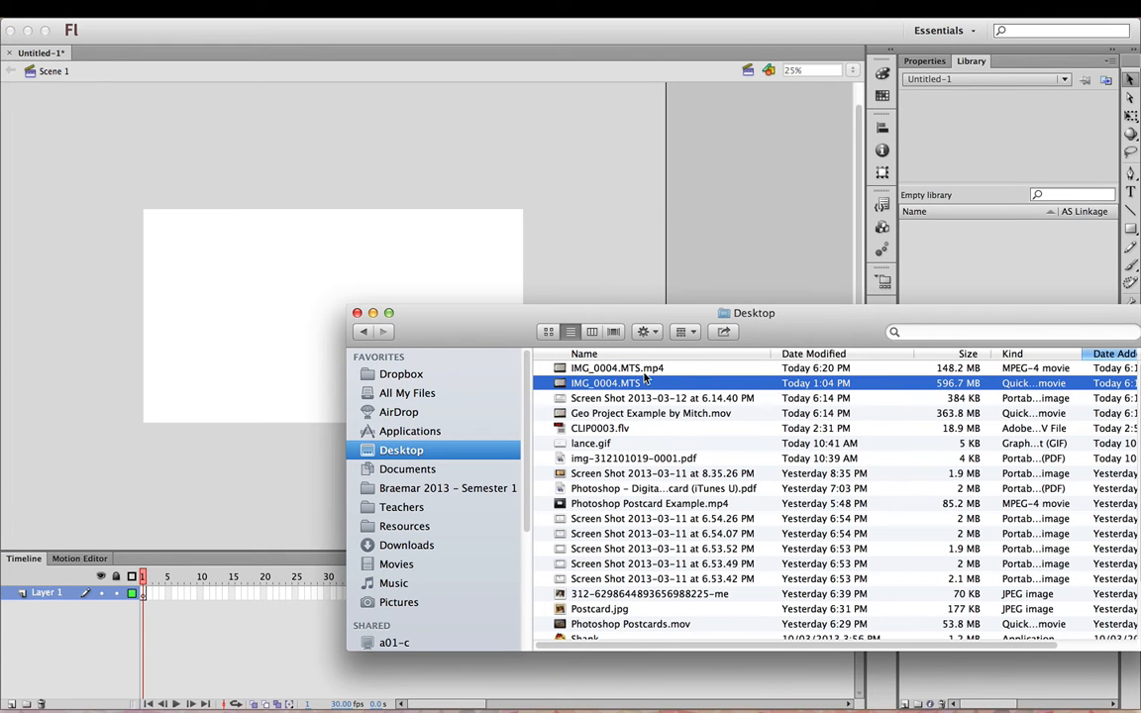
left_click(585, 368)
left_click_drag(754, 313, 561, 315)
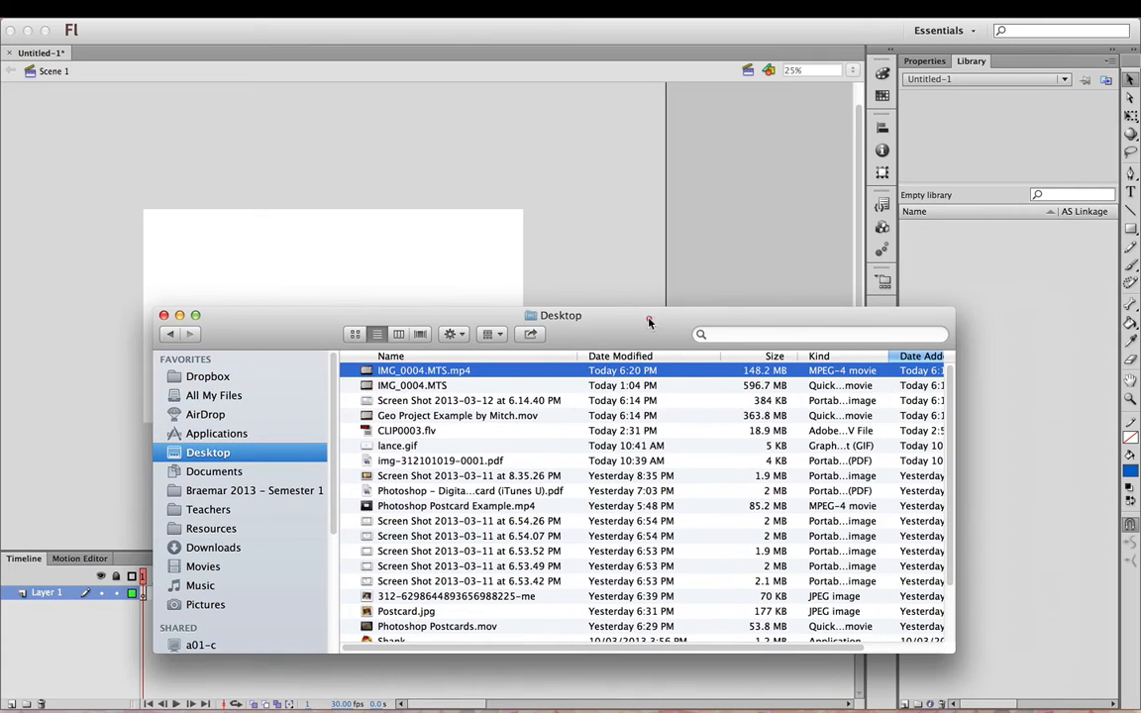
left_click(443, 372)
double_click(442, 372)
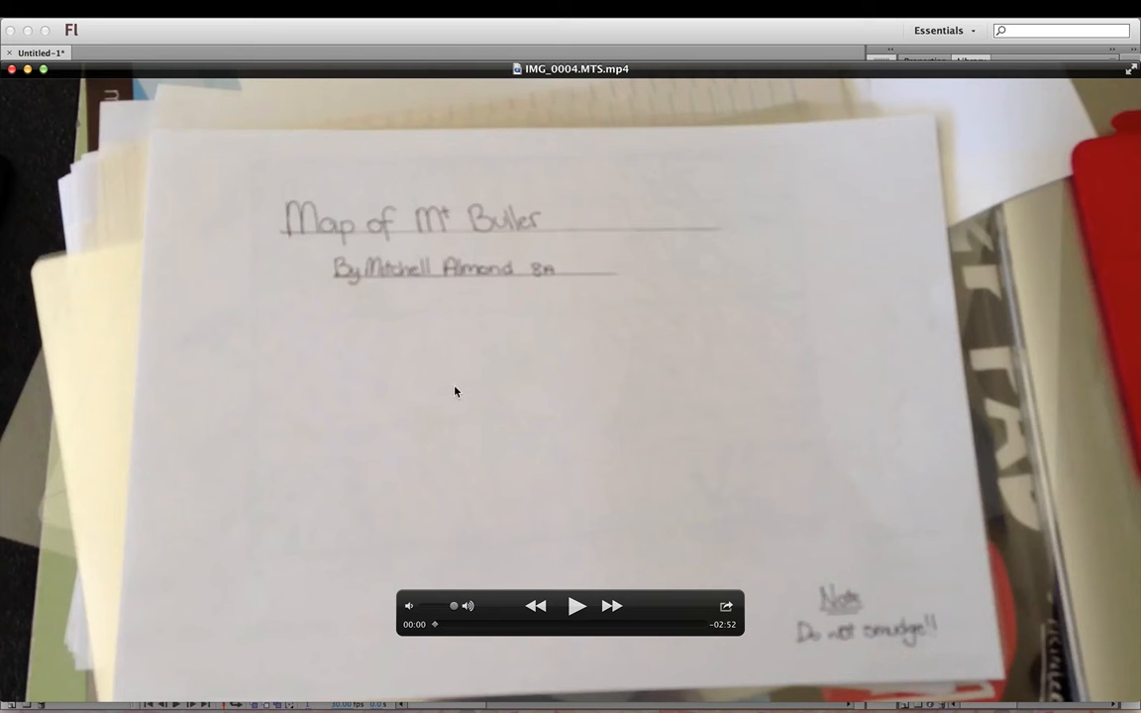
Play the converted video, skip through it to check the footage, and pause playback
left_click(576, 606)
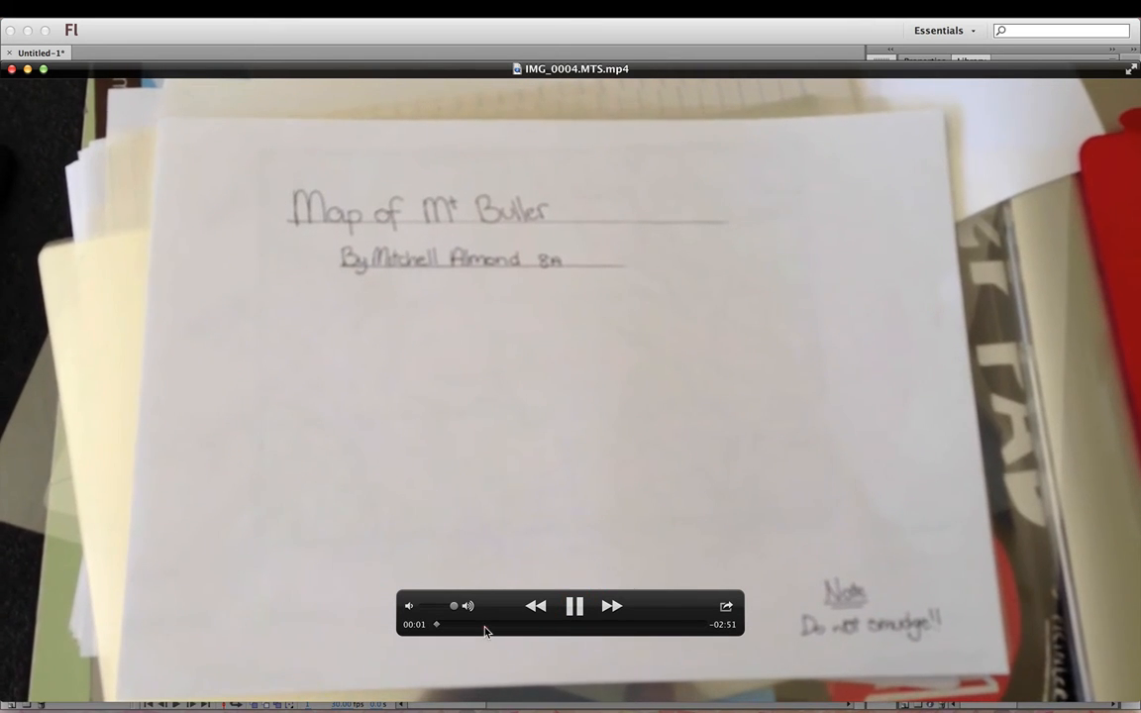
left_click(484, 624)
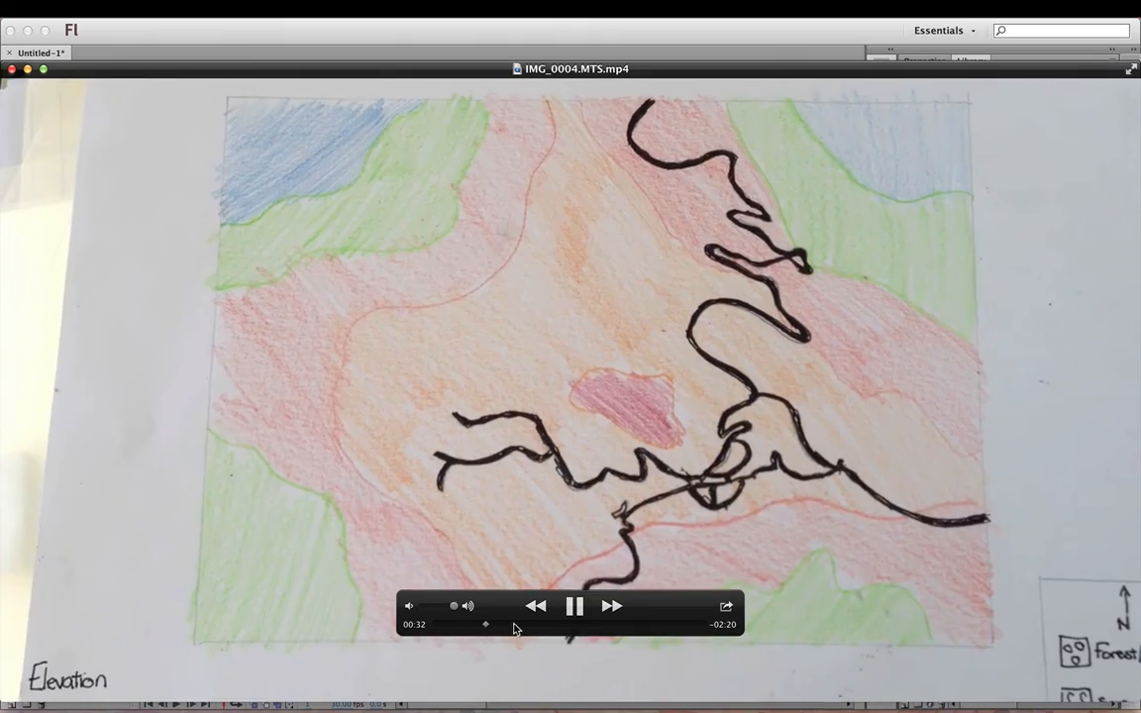
left_click_drag(515, 629, 462, 622)
left_click(573, 607)
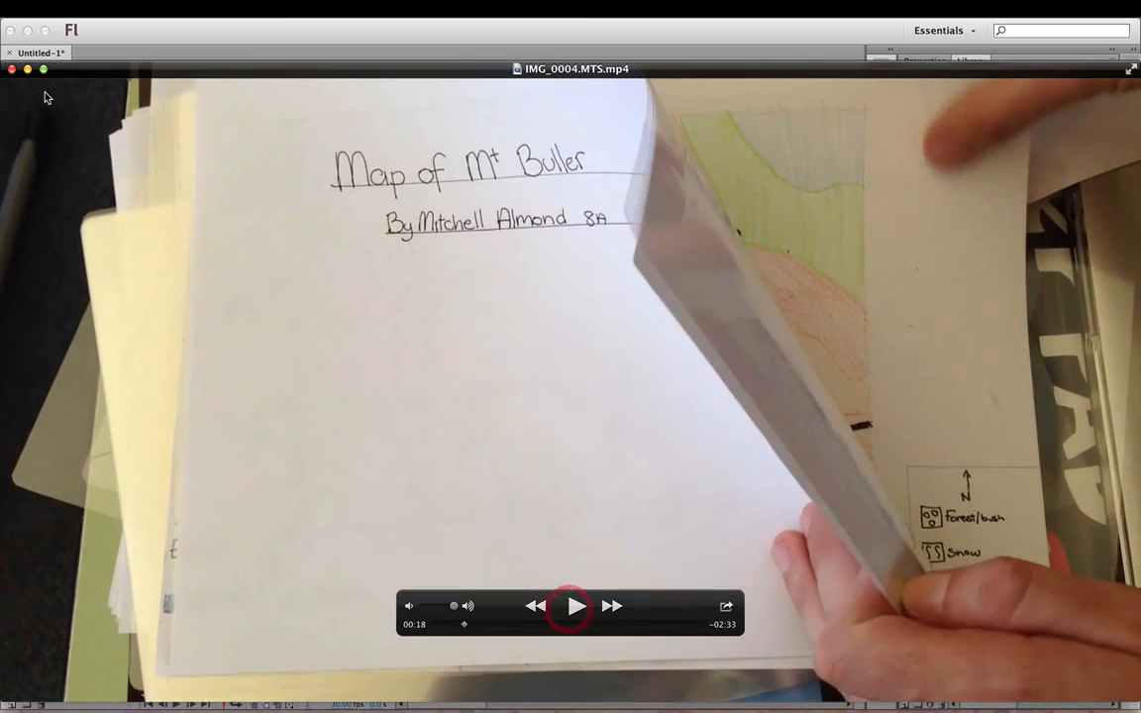
Close the IMG_0004.MTS.mp4 preview, select the file in Finder, and return to the Flash document
left_click(11, 74)
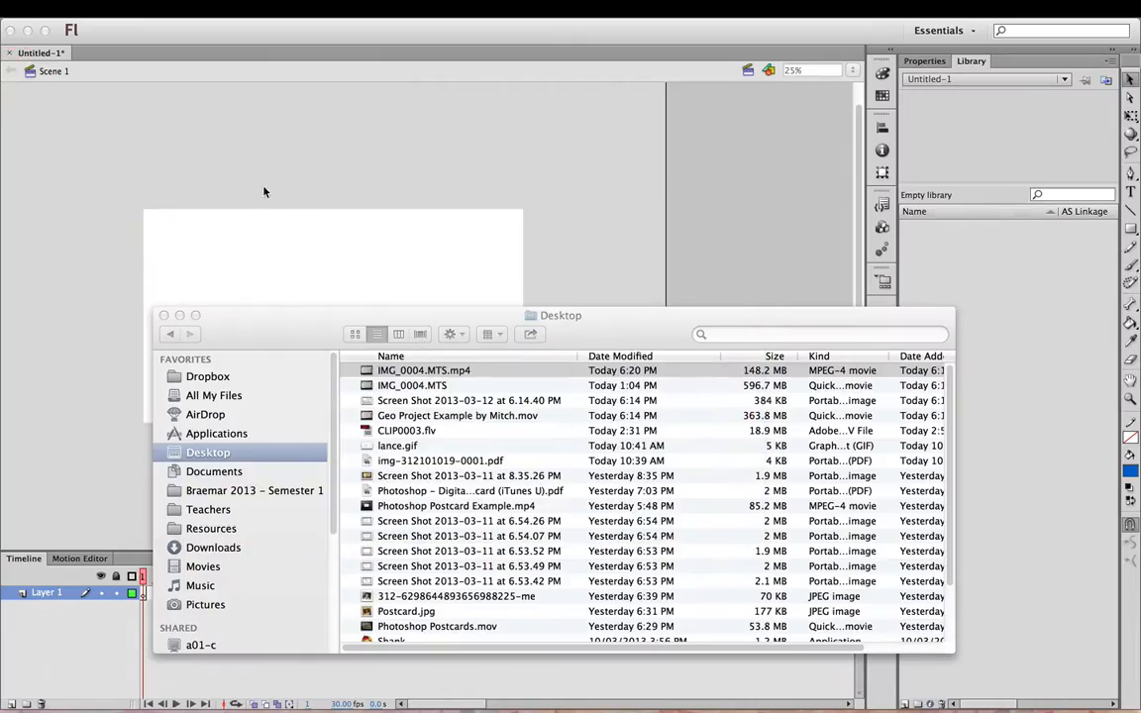
left_click(455, 371)
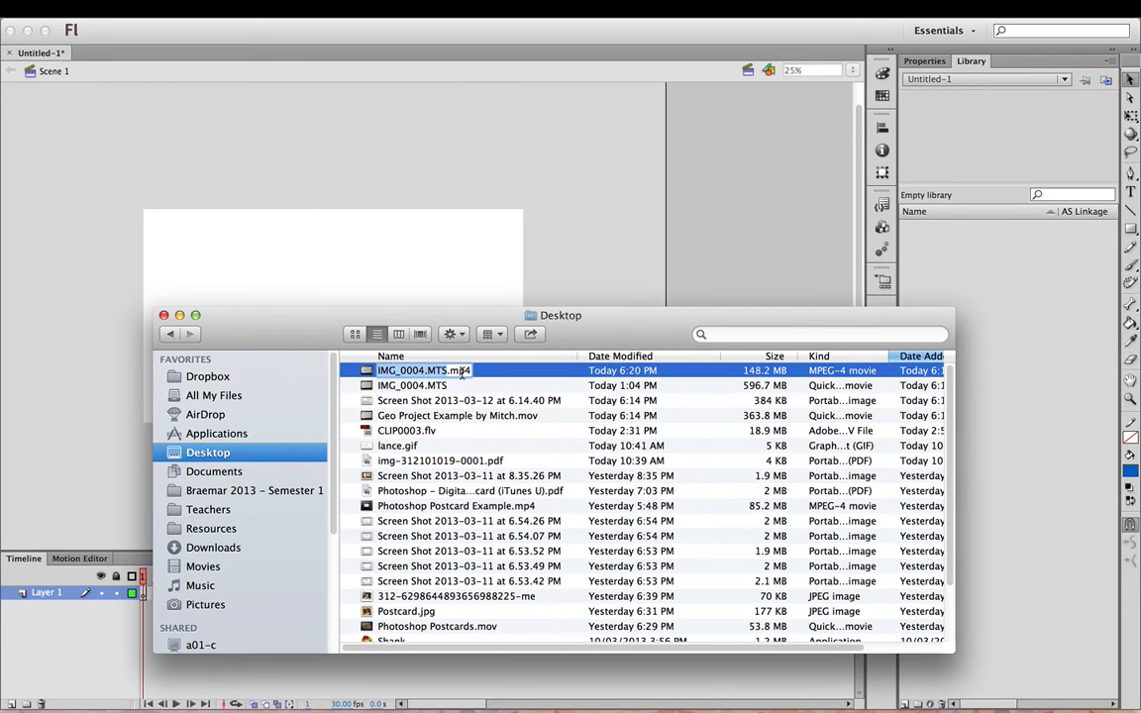
left_click(513, 233)
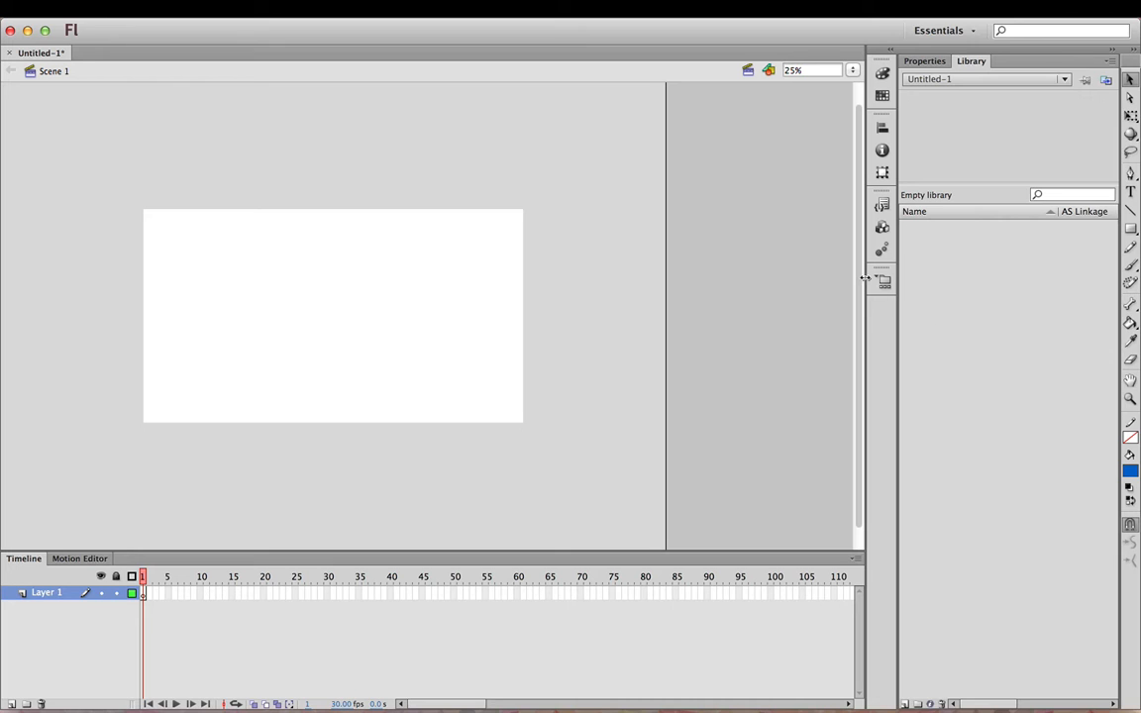
right_click(969, 265)
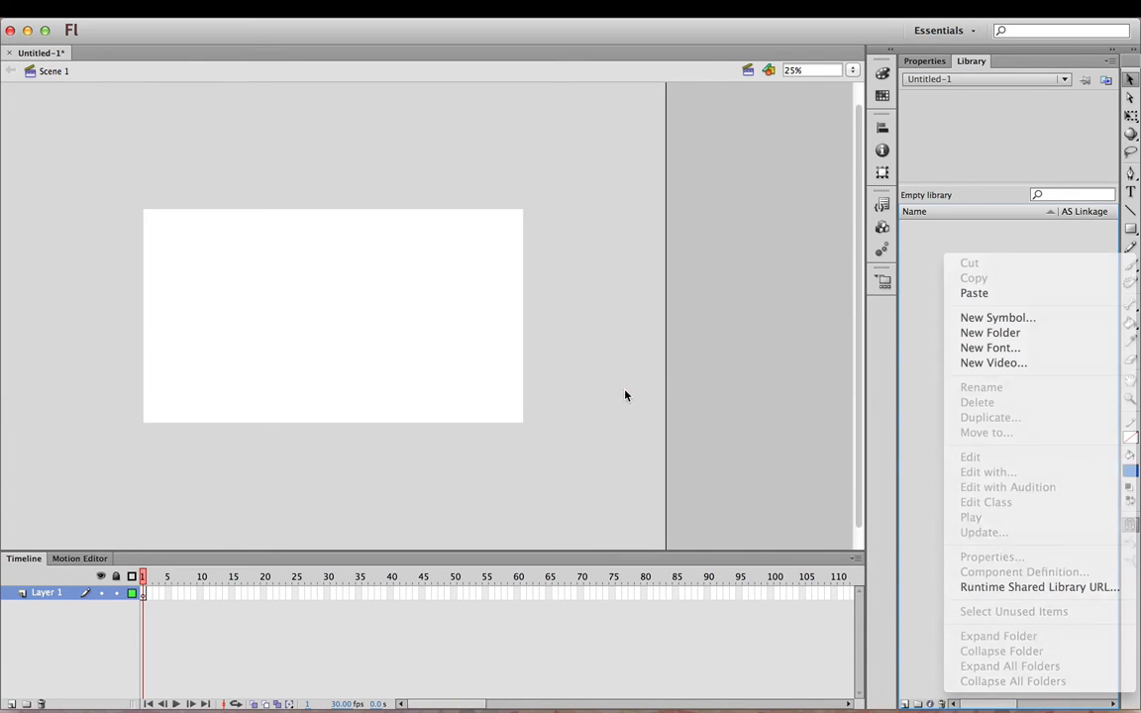
left_click(624, 395)
Search the computer for "med", launch Adobe Media Encoder CS6, and reposition its window to fit more of it on screen
left_click(1090, 8)
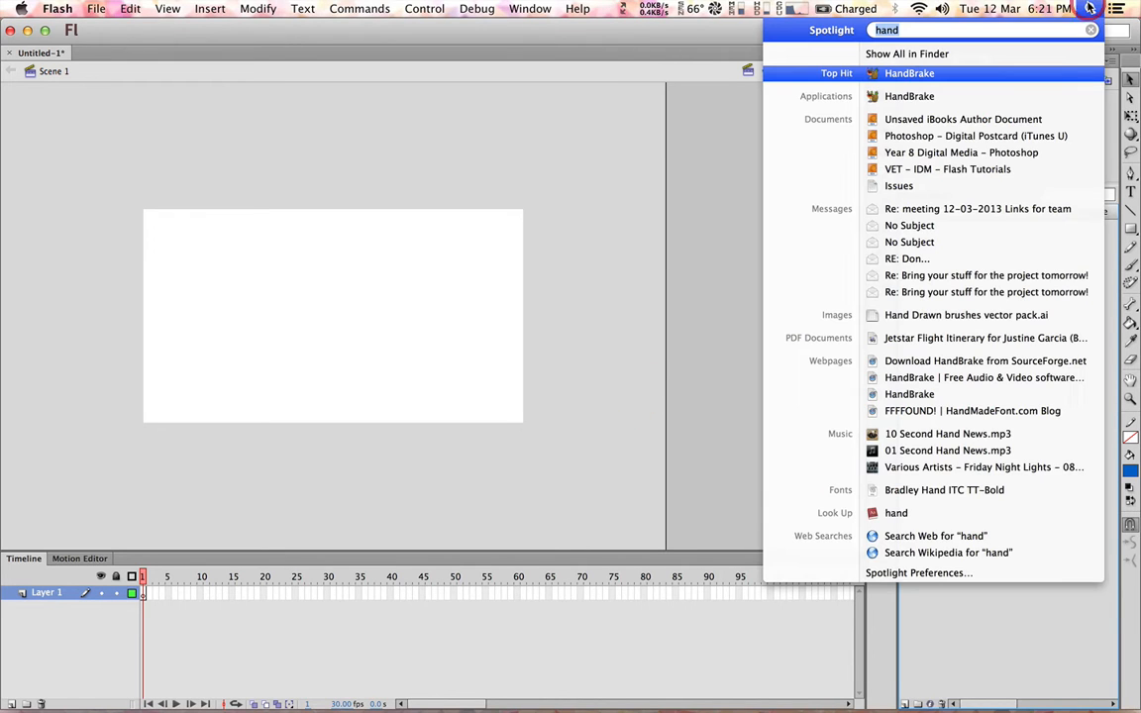
type("med")
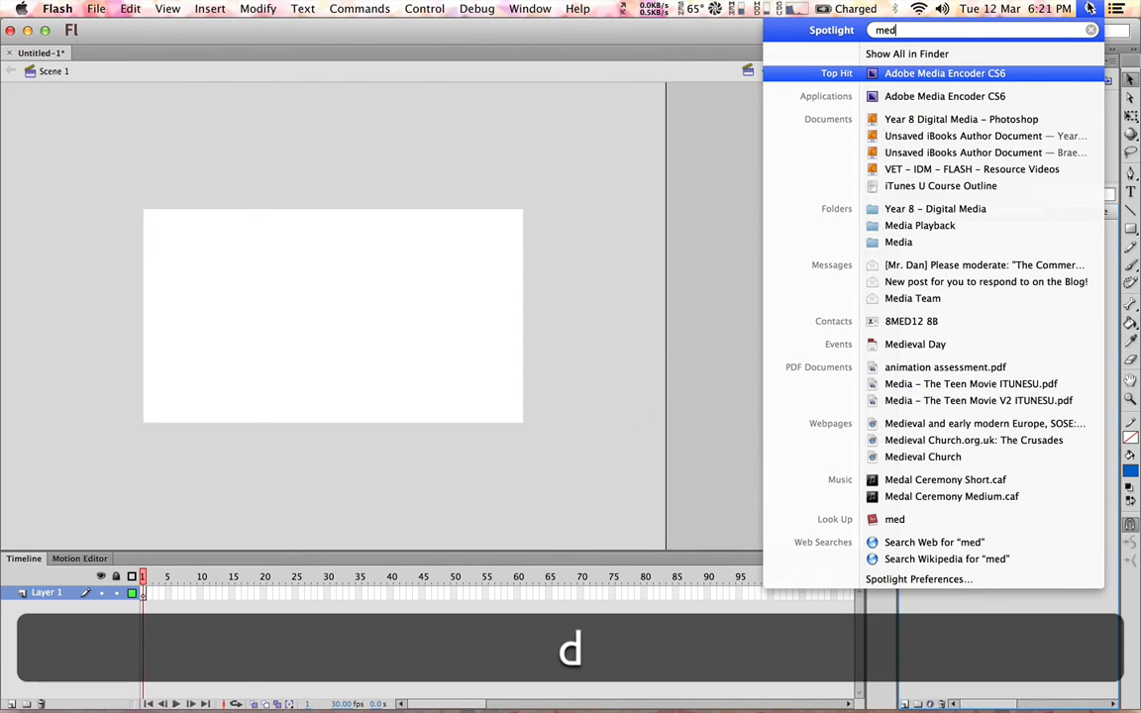
left_click(982, 74)
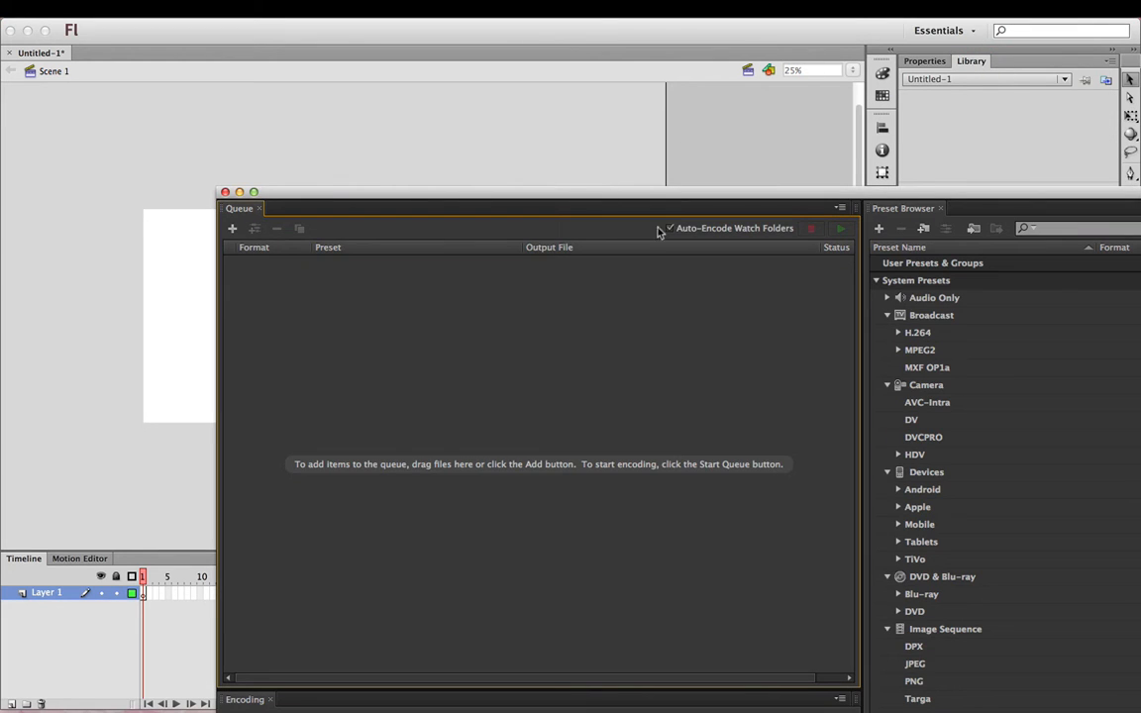
left_click_drag(685, 196, 518, 74)
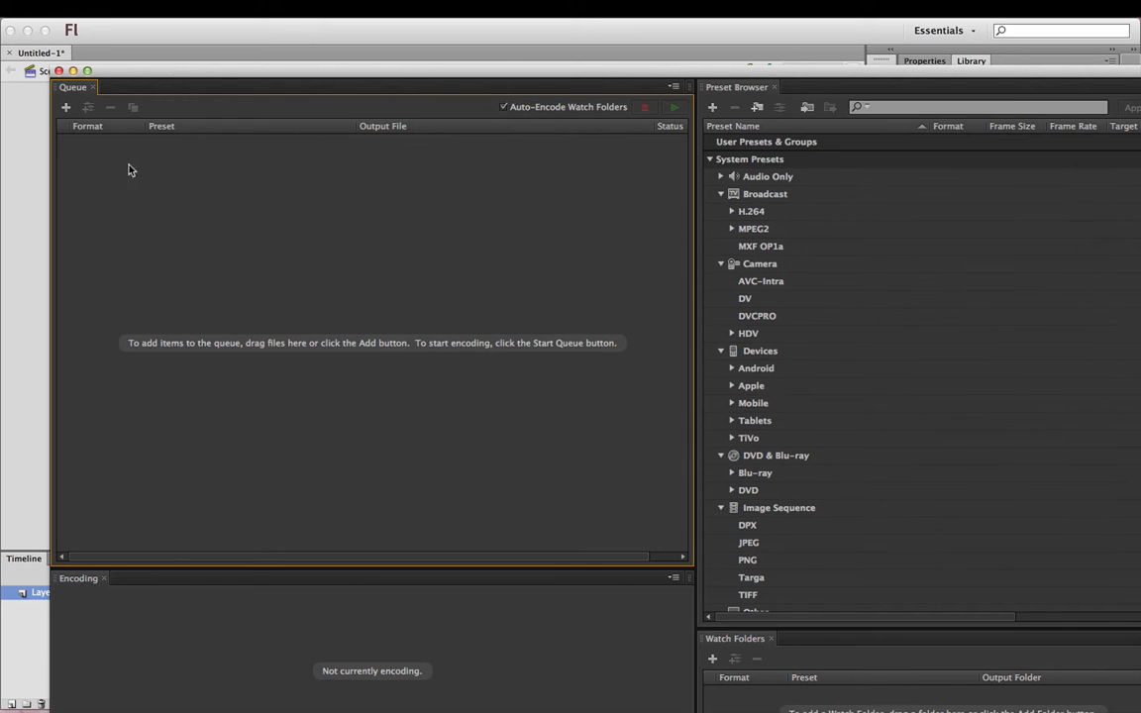
Add IMG_0004.MTS.mp4 from the Desktop to the encoding queue
left_click(67, 107)
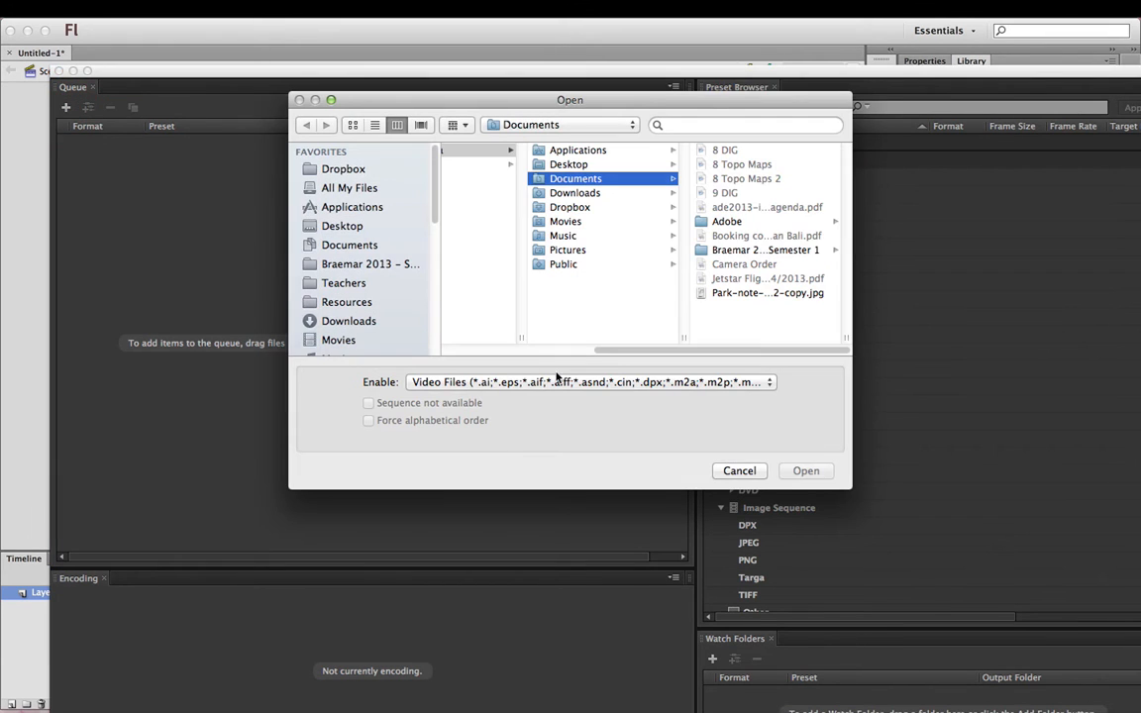
left_click(341, 226)
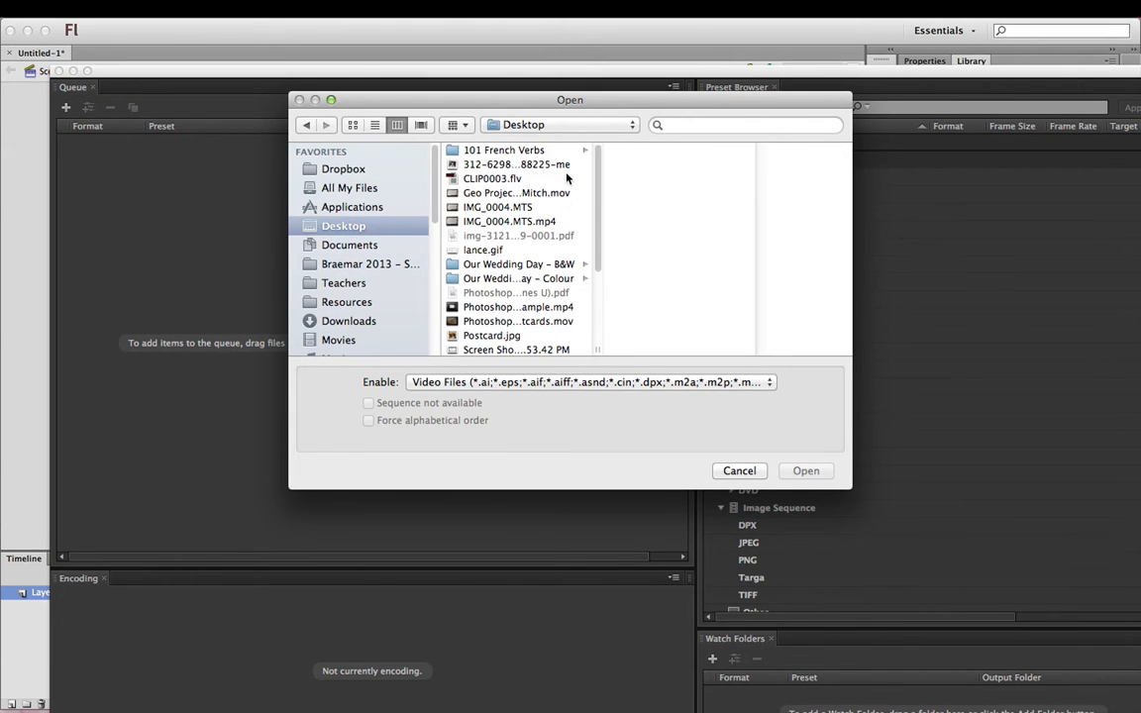
left_click(552, 222)
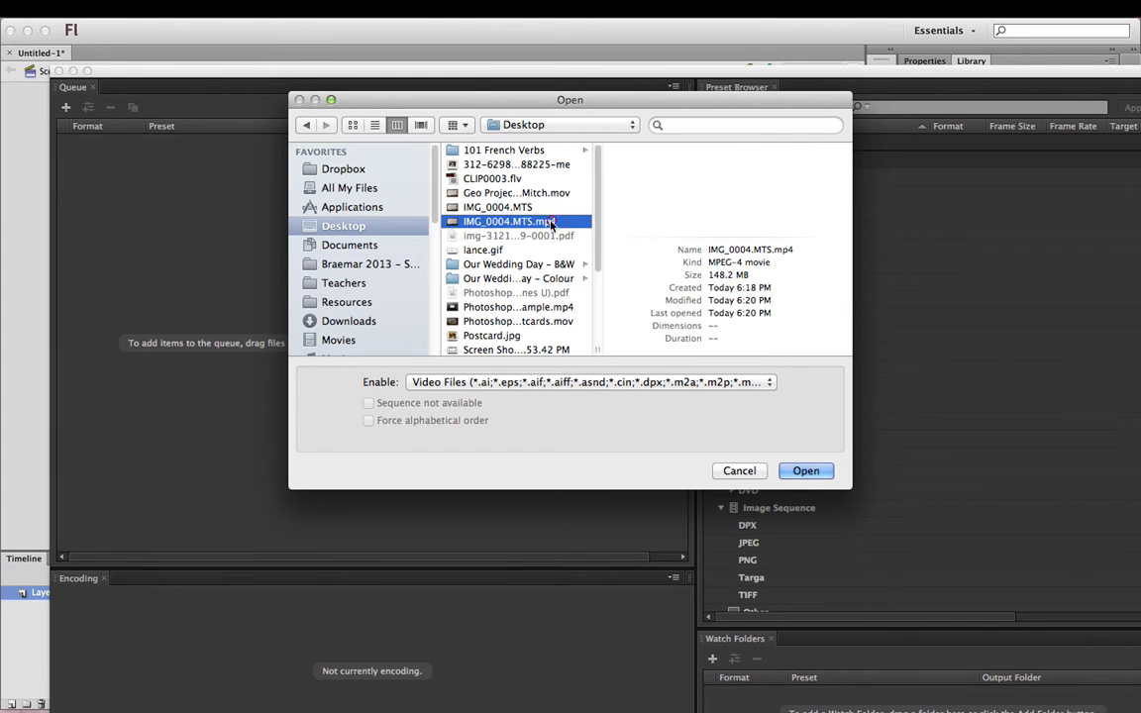
left_click(807, 473)
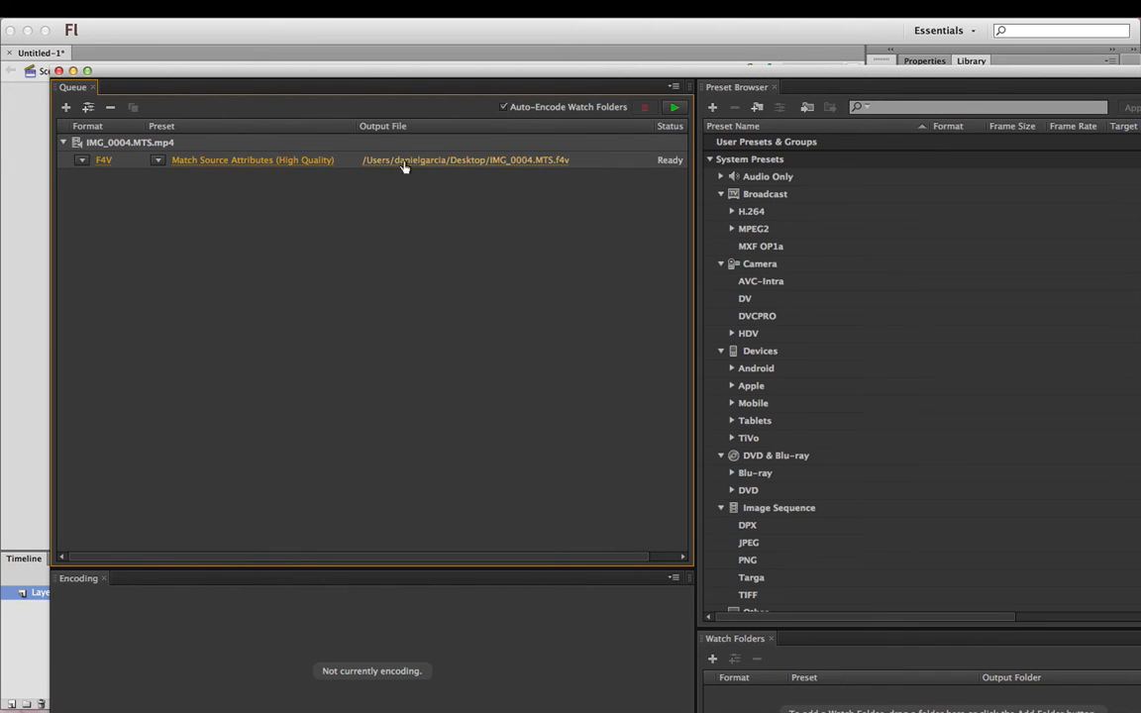
Set the queued video's output format to FLV and start encoding the queue
left_click(82, 161)
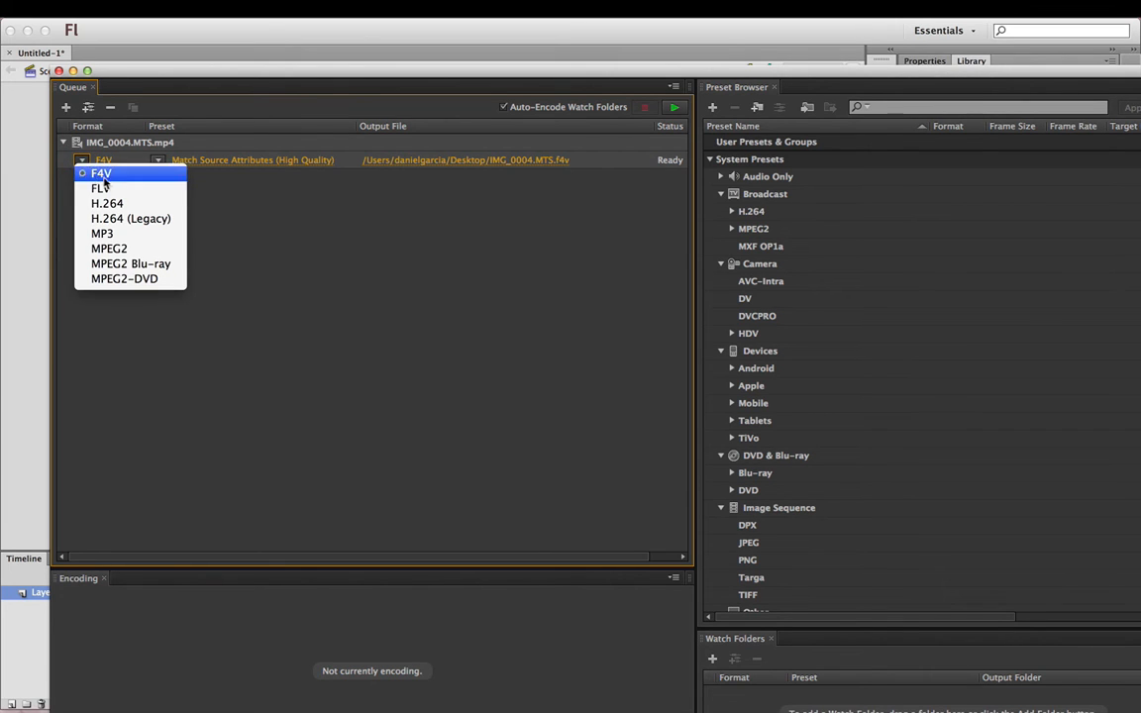
left_click(113, 187)
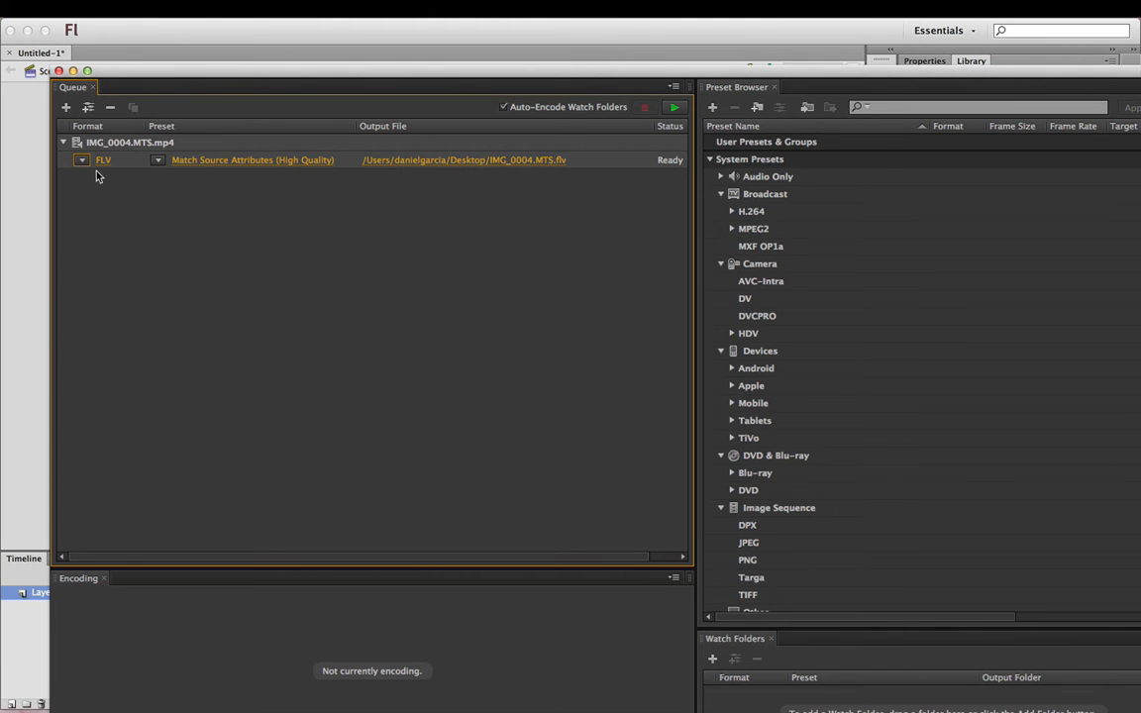
left_click(674, 107)
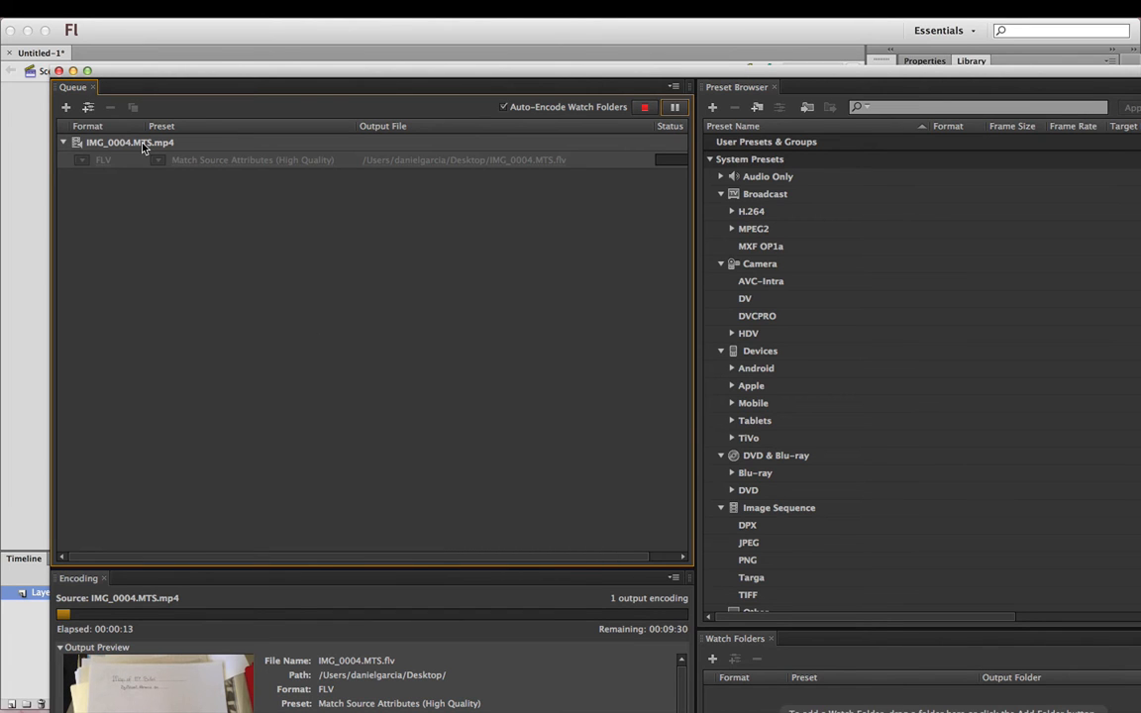
Switch to Finder, locate the already converted CLIP0003.flv on the Desktop, and return to Flash
left_click(581, 50)
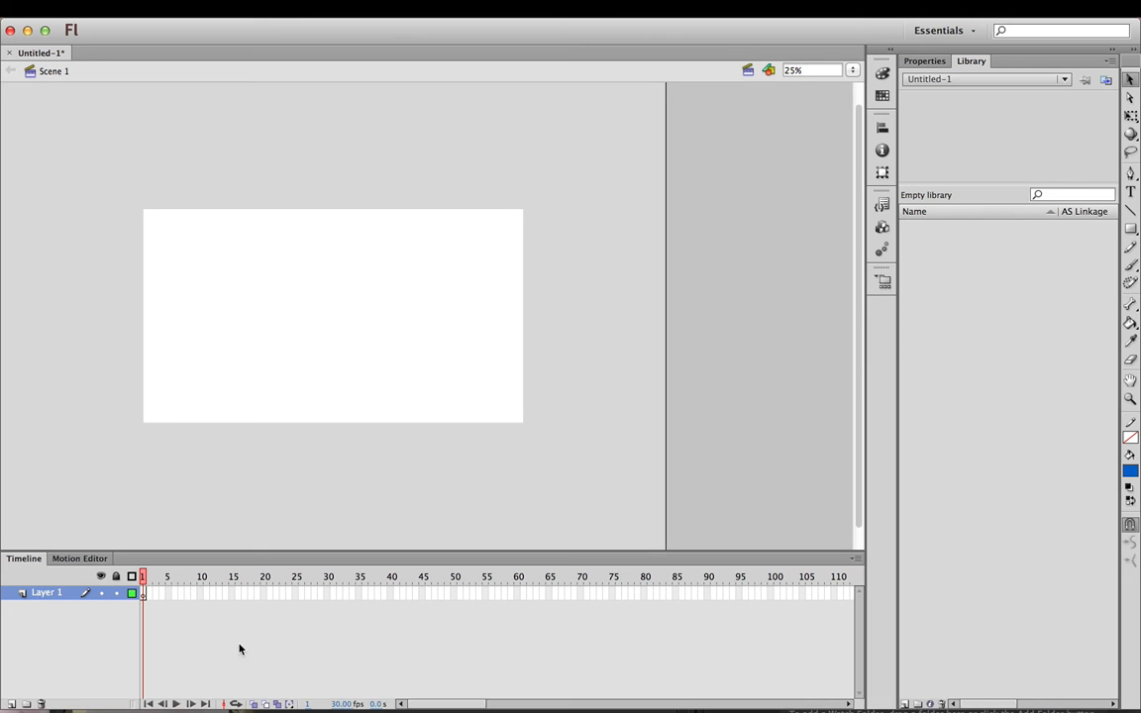
left_click(188, 696)
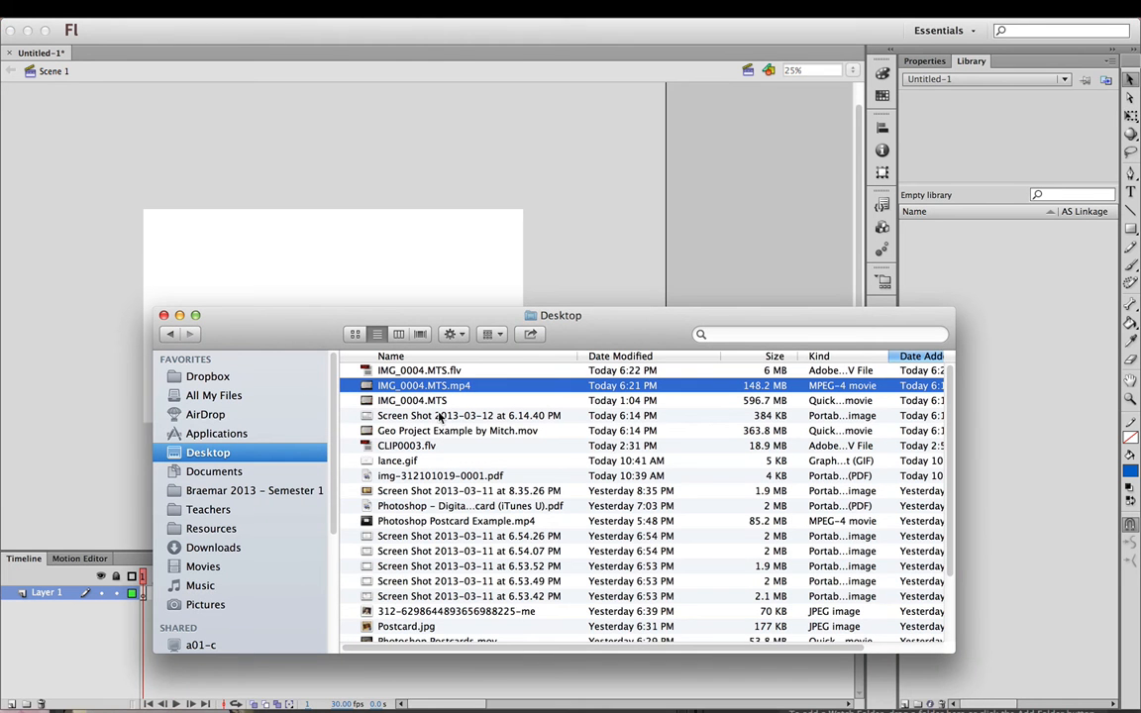
left_click(430, 447)
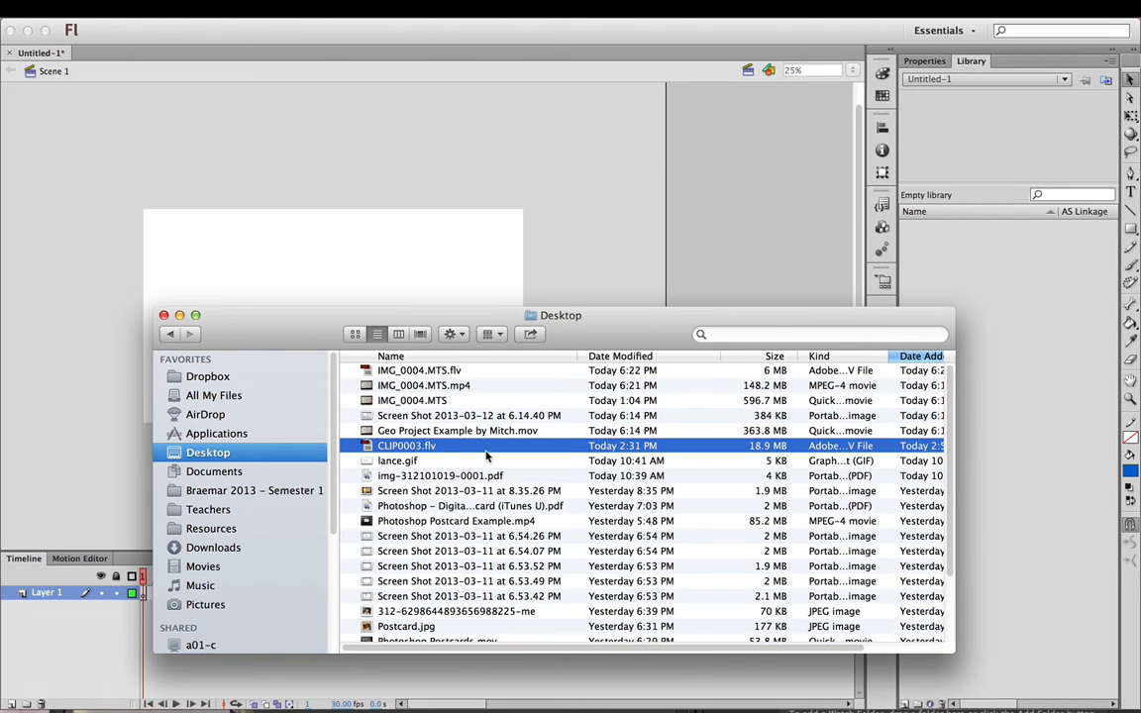
left_click(571, 261)
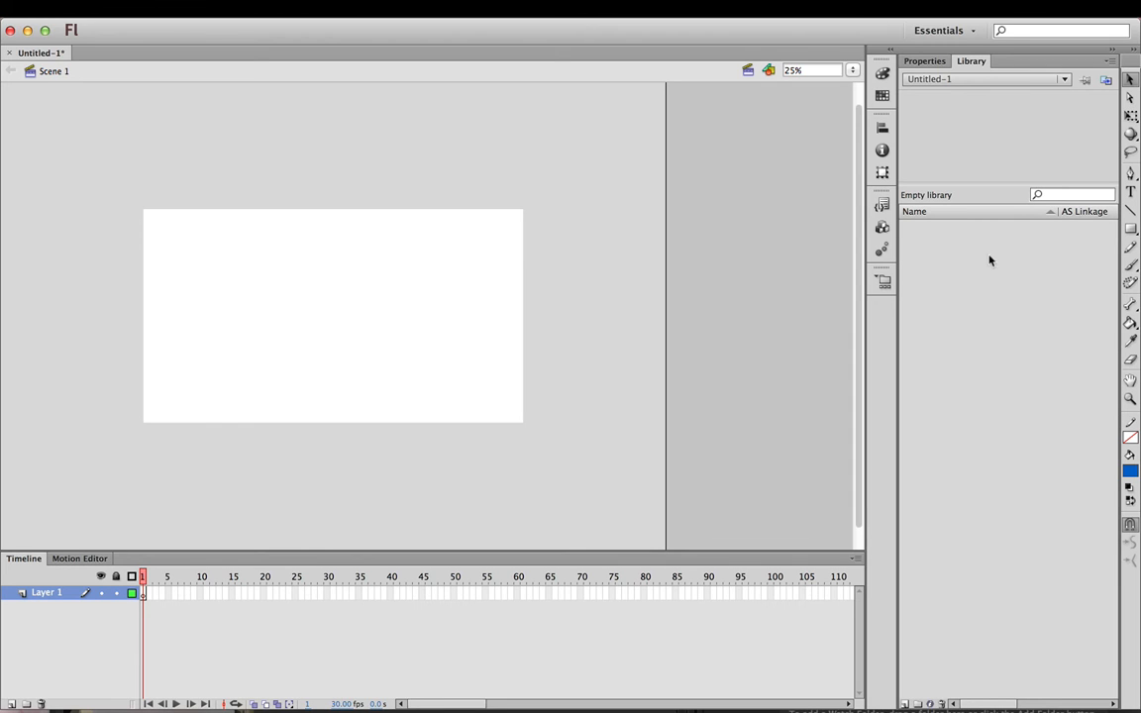
Create a new library video of type Embedded (synchronized with Timeline) from CLIP0003.flv on the Desktop and select it for preview
right_click(959, 269)
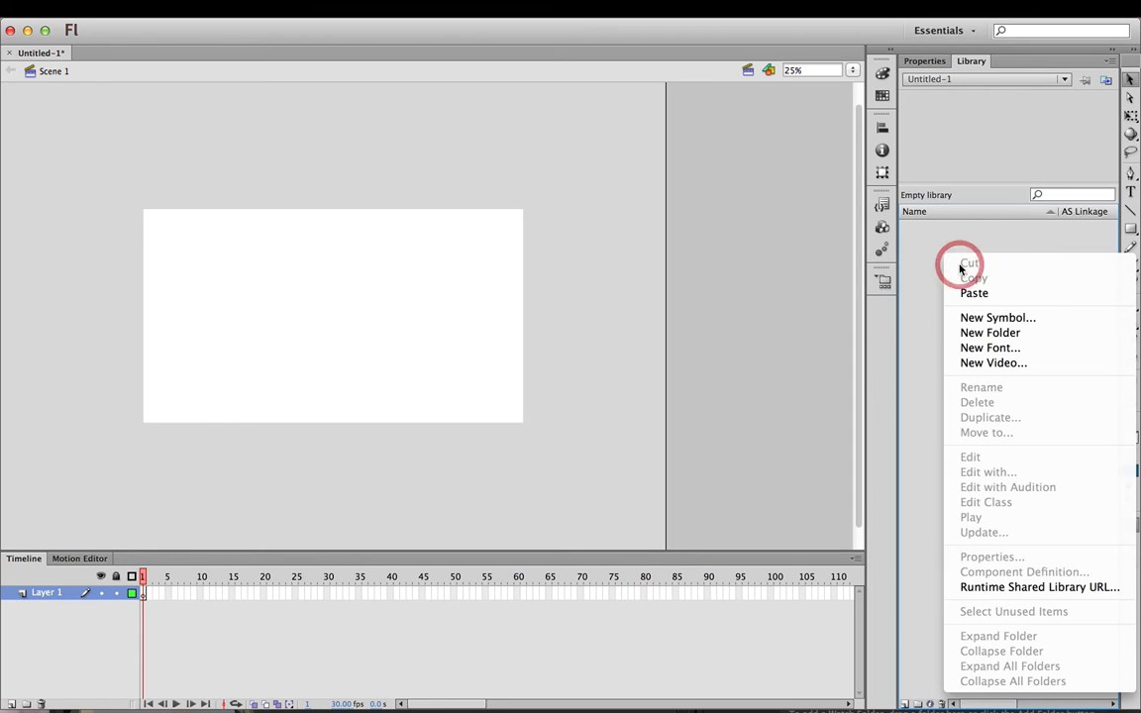
left_click(990, 364)
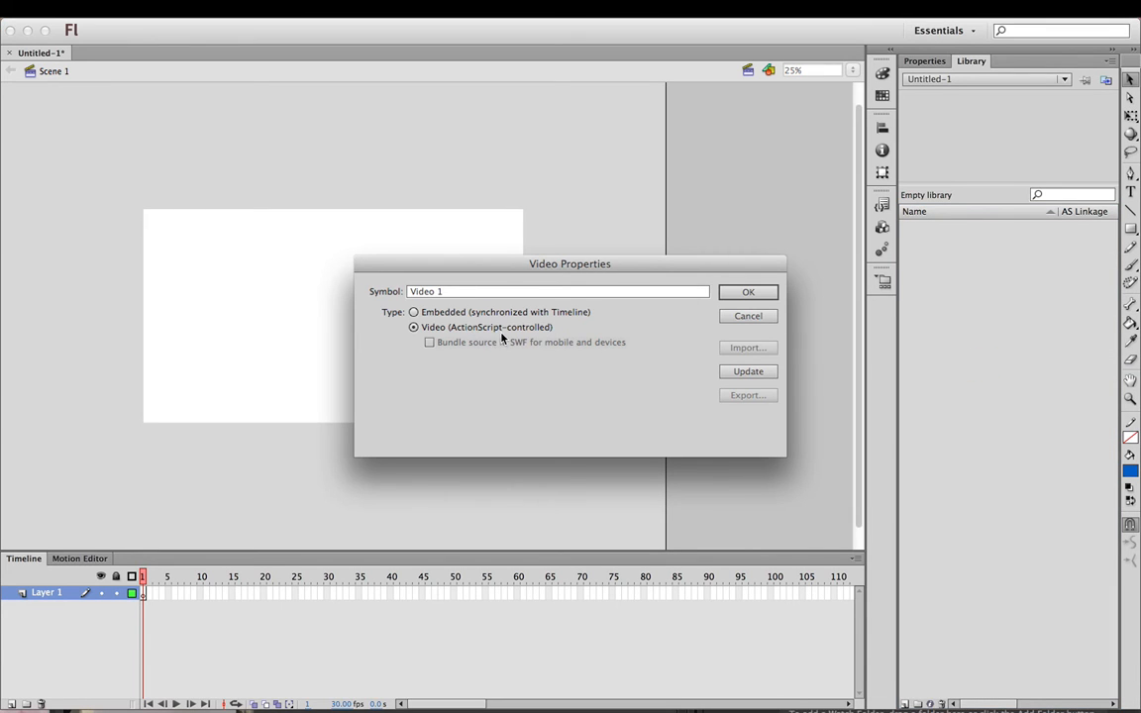
left_click(414, 313)
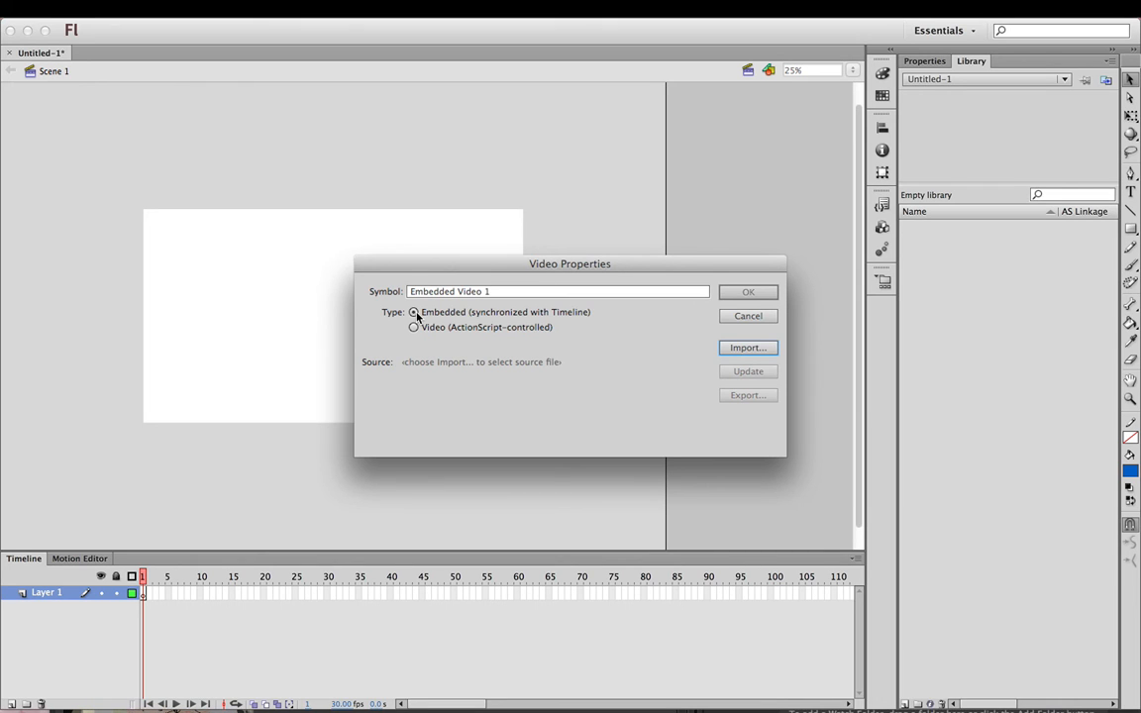
left_click(749, 349)
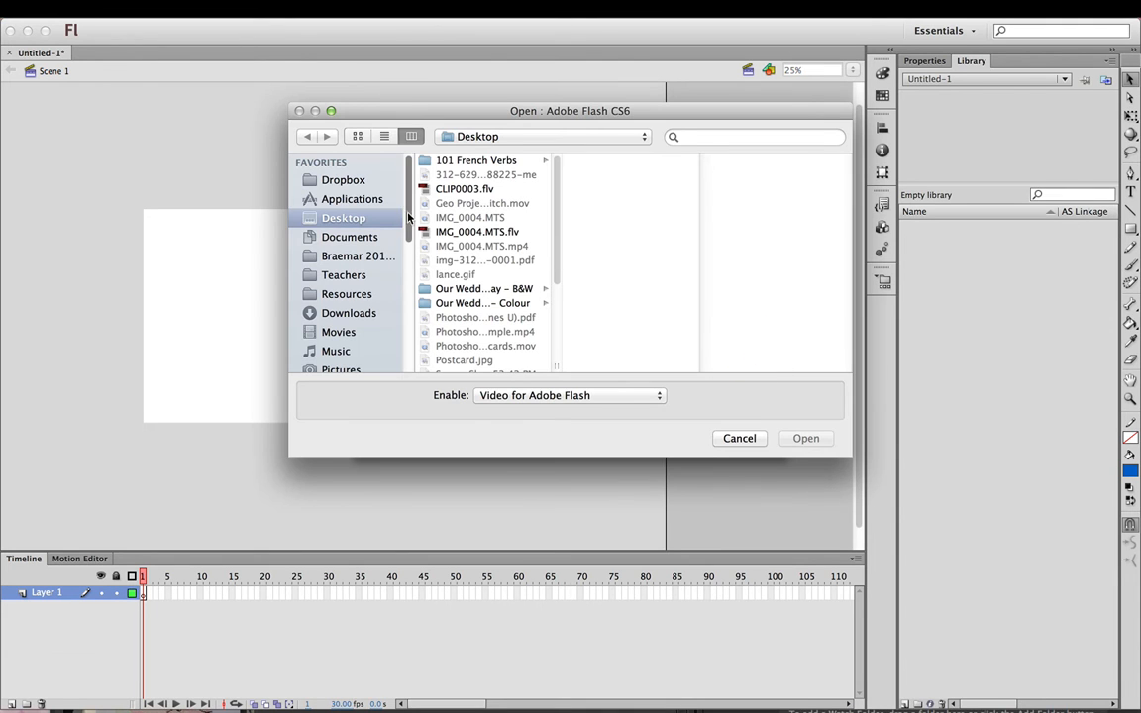
left_click(457, 191)
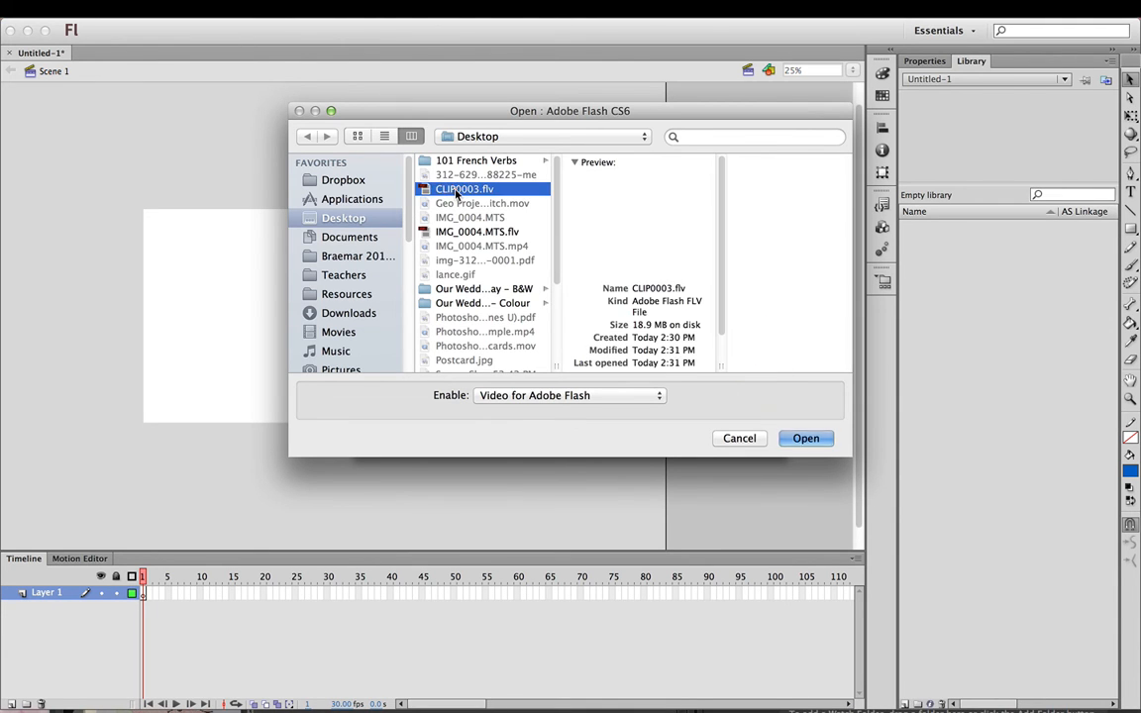
left_click(805, 439)
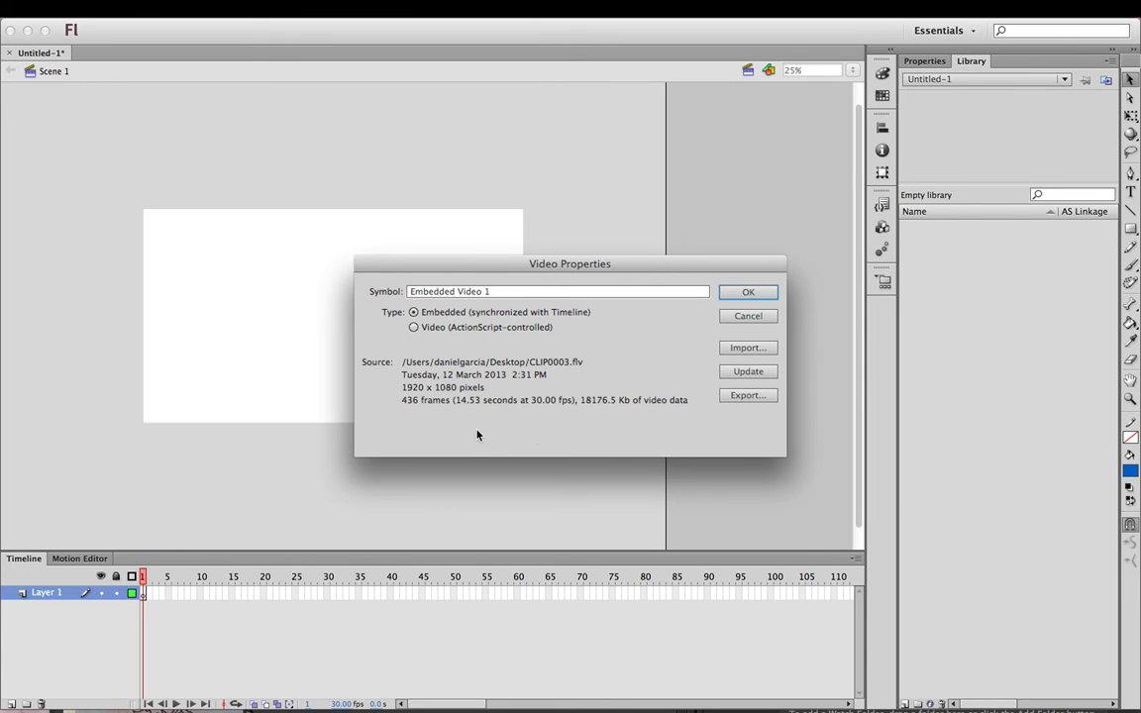
left_click(748, 292)
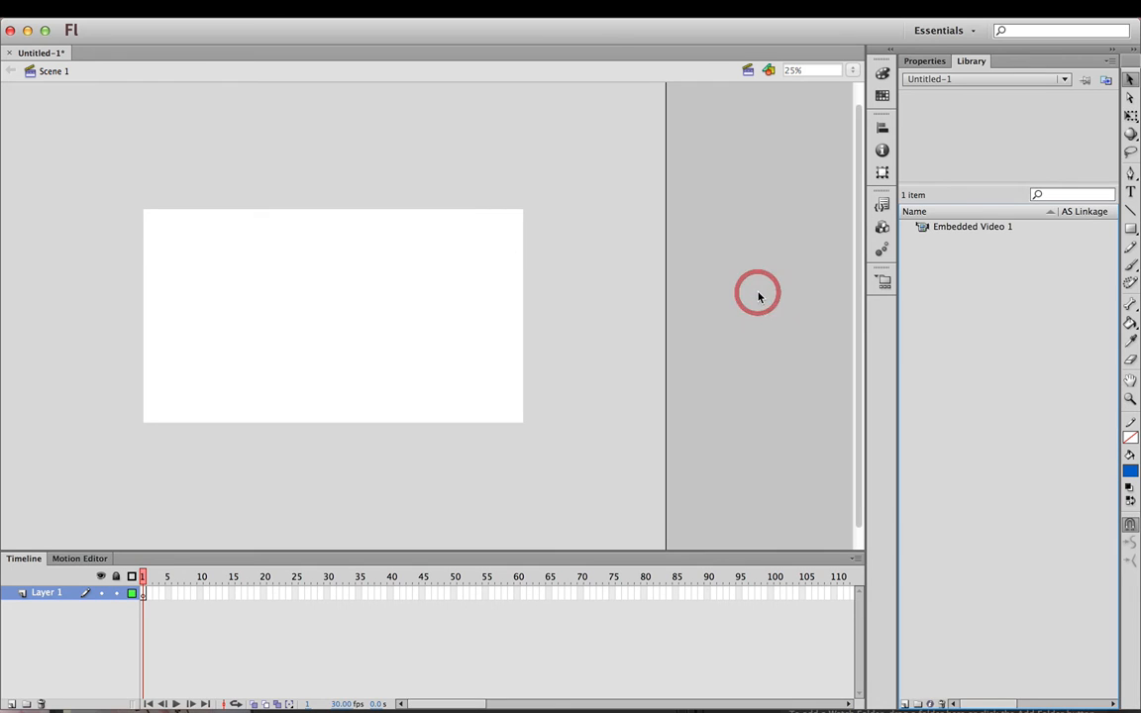
left_click(985, 230)
Switch to Adobe Media Encoder and quit it despite the encode in progress, returning to Flash
mouse_move(666, 701)
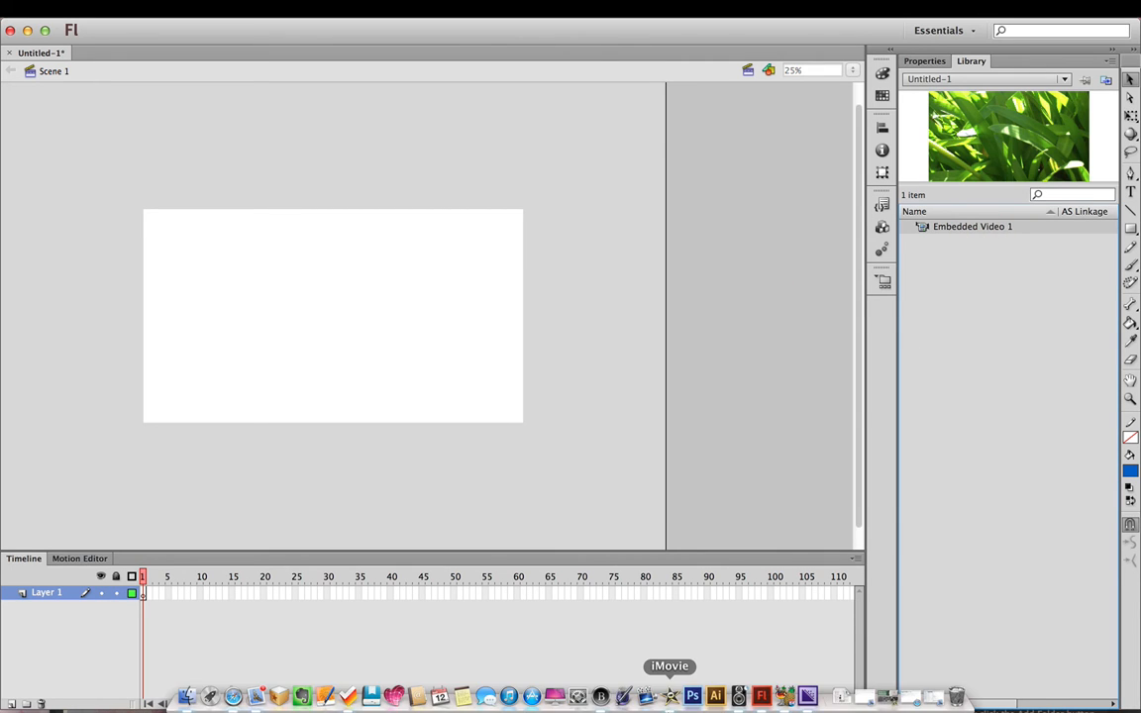
left_click(808, 697)
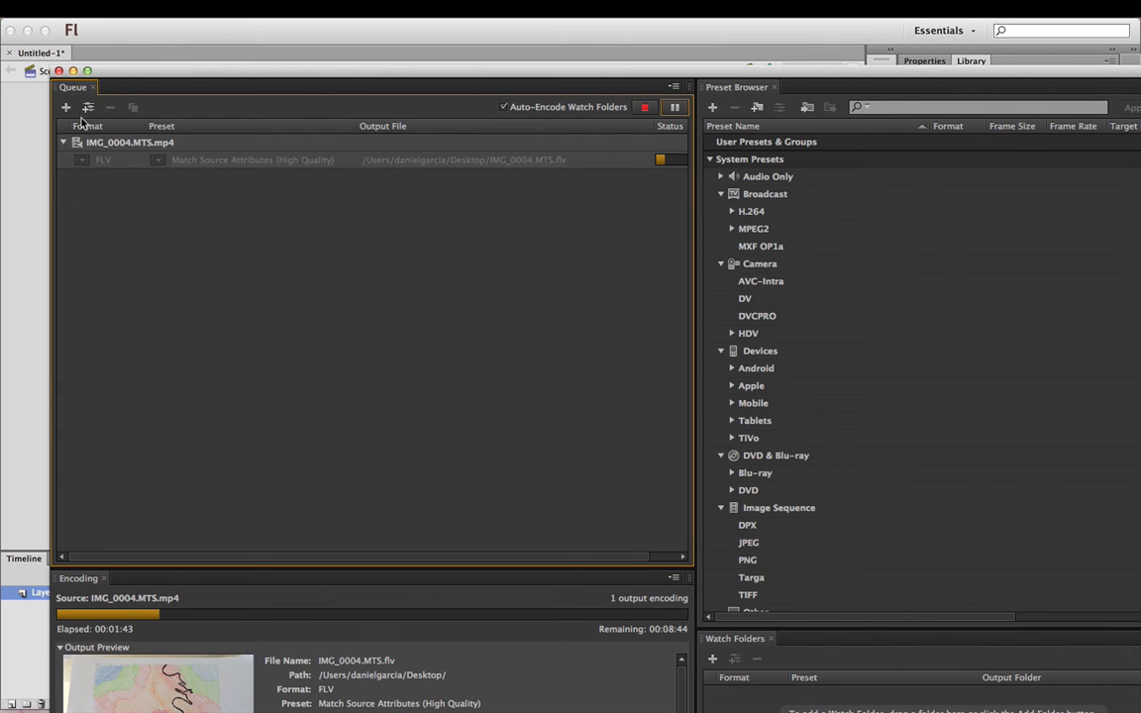
left_click(57, 71)
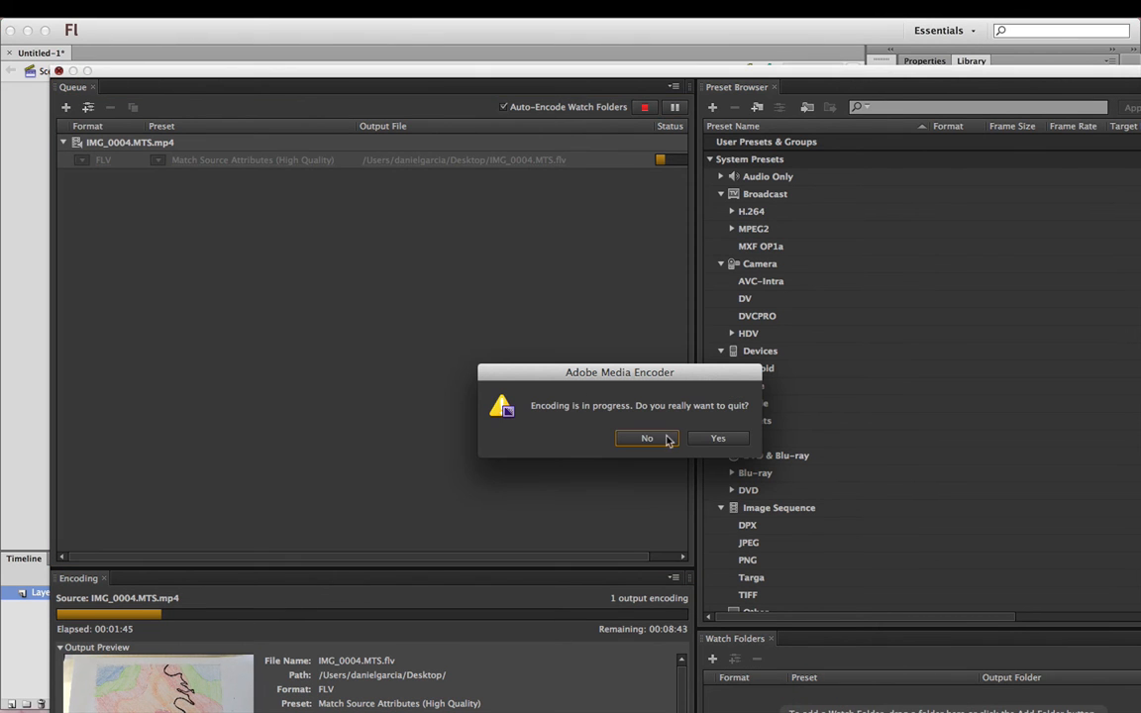
left_click(715, 442)
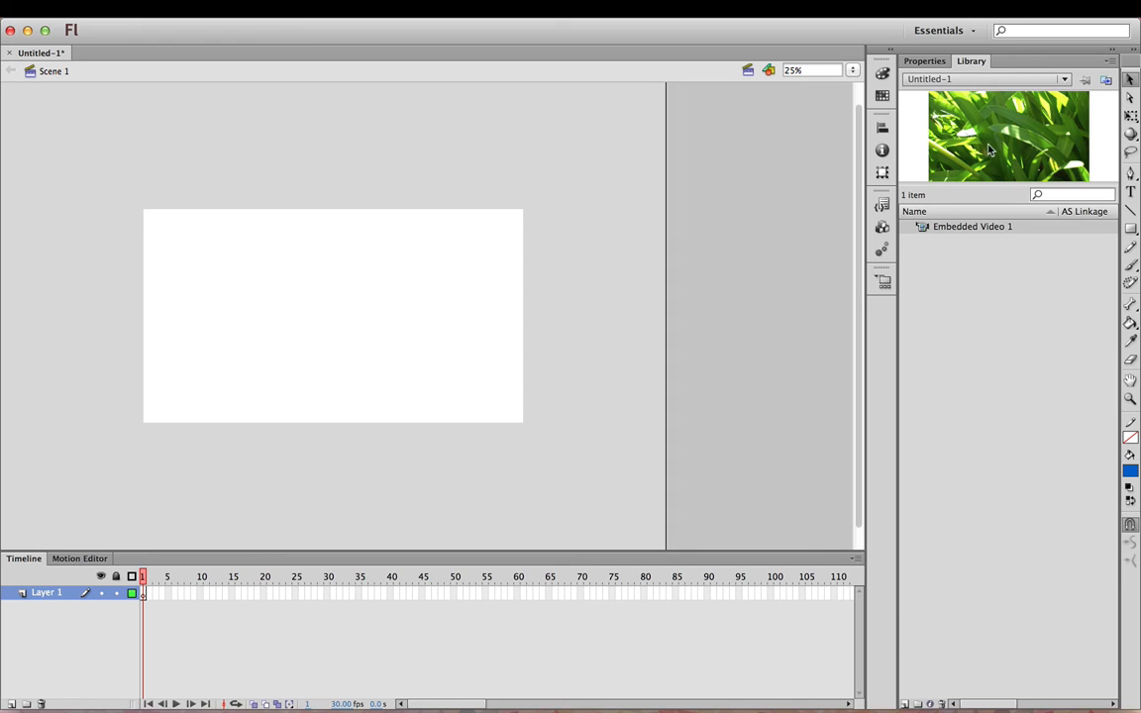
Place the embedded video on the stage, insert the frames its full length requires, and align it to the stage edges
left_click(998, 156)
left_click(968, 228)
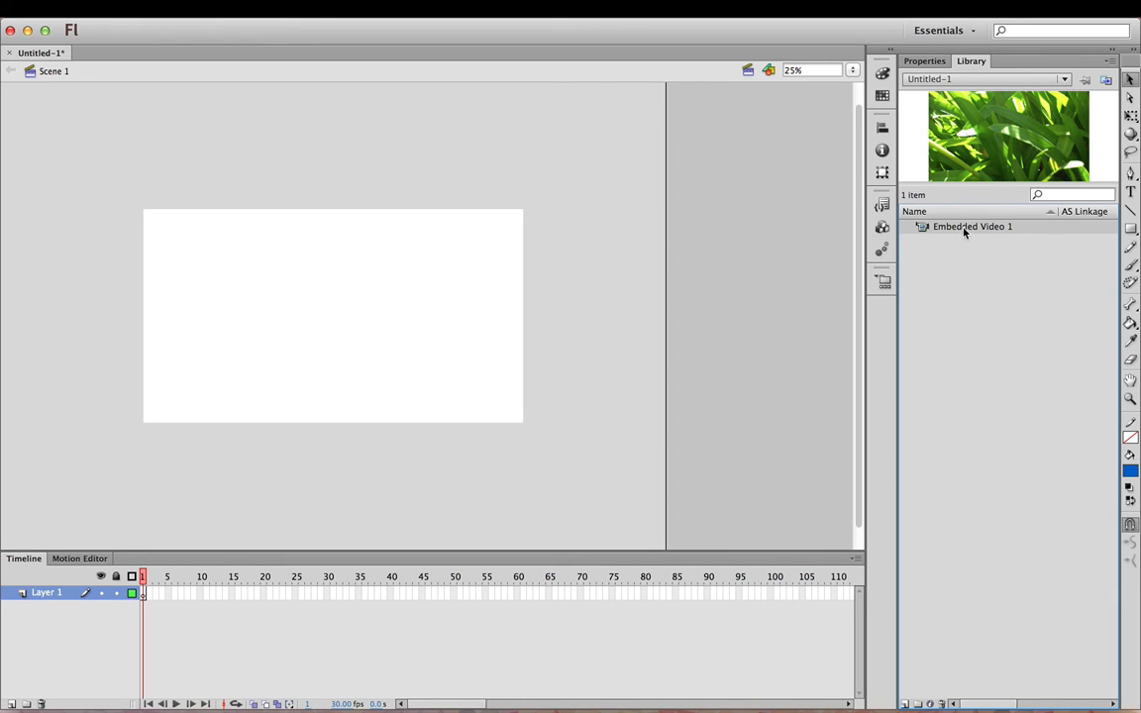
left_click_drag(964, 231, 268, 303)
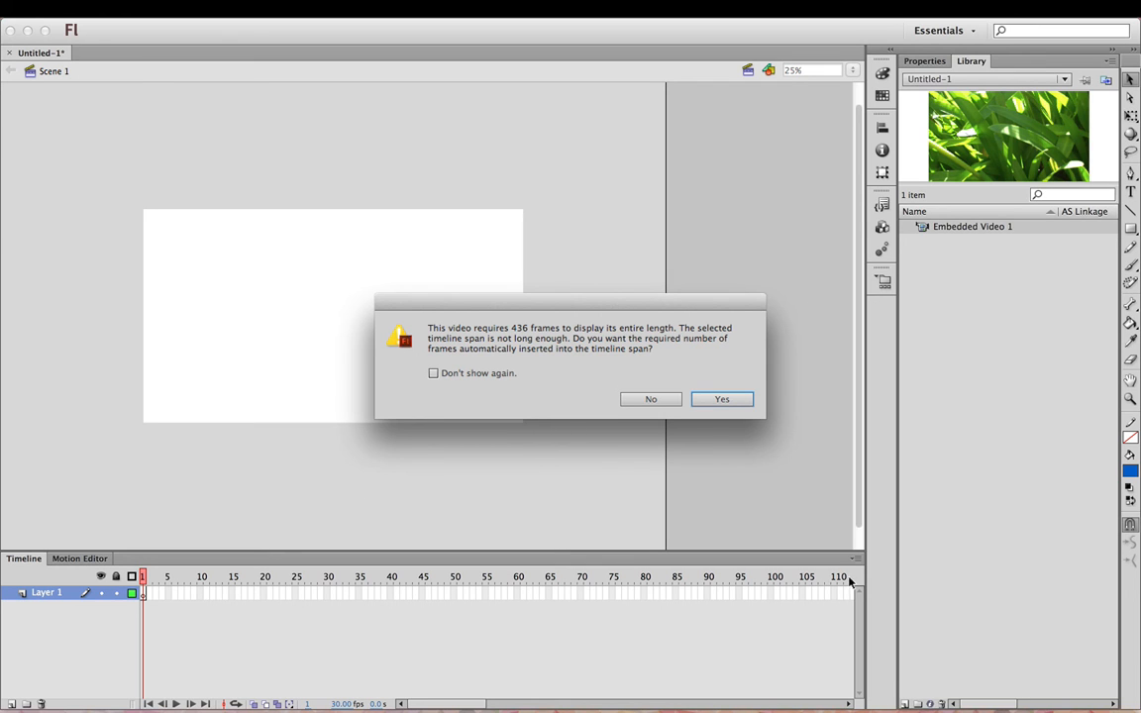
left_click(735, 402)
left_click_drag(268, 315, 317, 327)
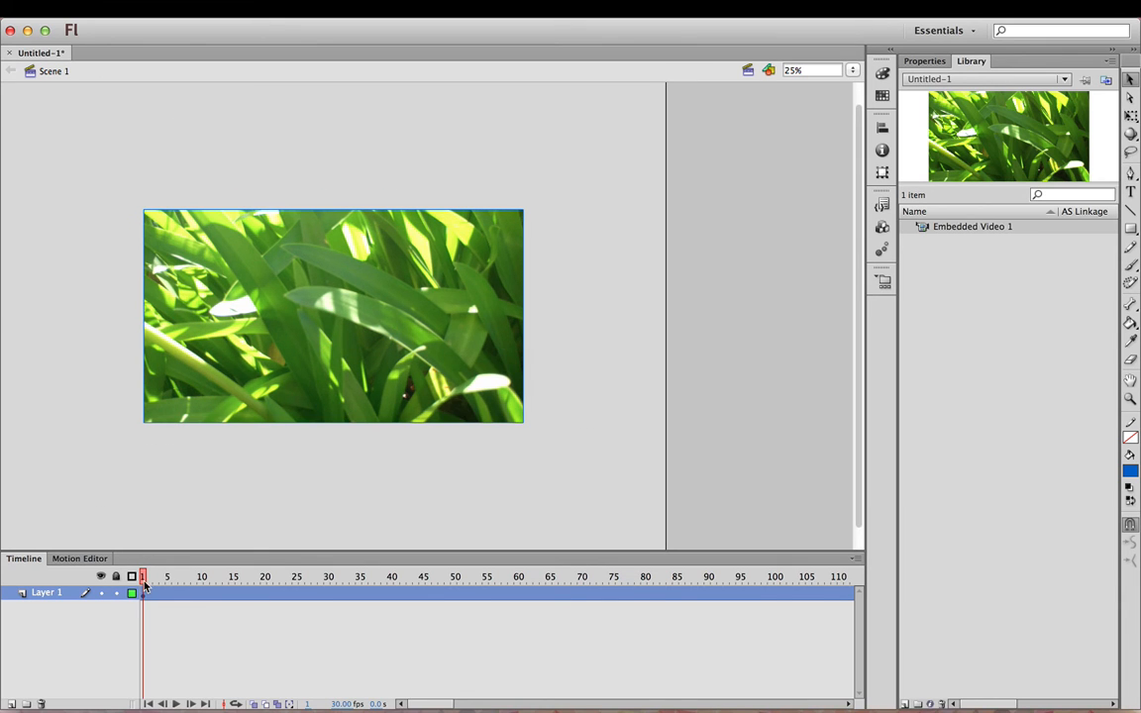
Scrub the playhead along the timeline to frame 45 and step back one frame to check the video
left_click_drag(146, 579, 428, 578)
left_click(400, 577)
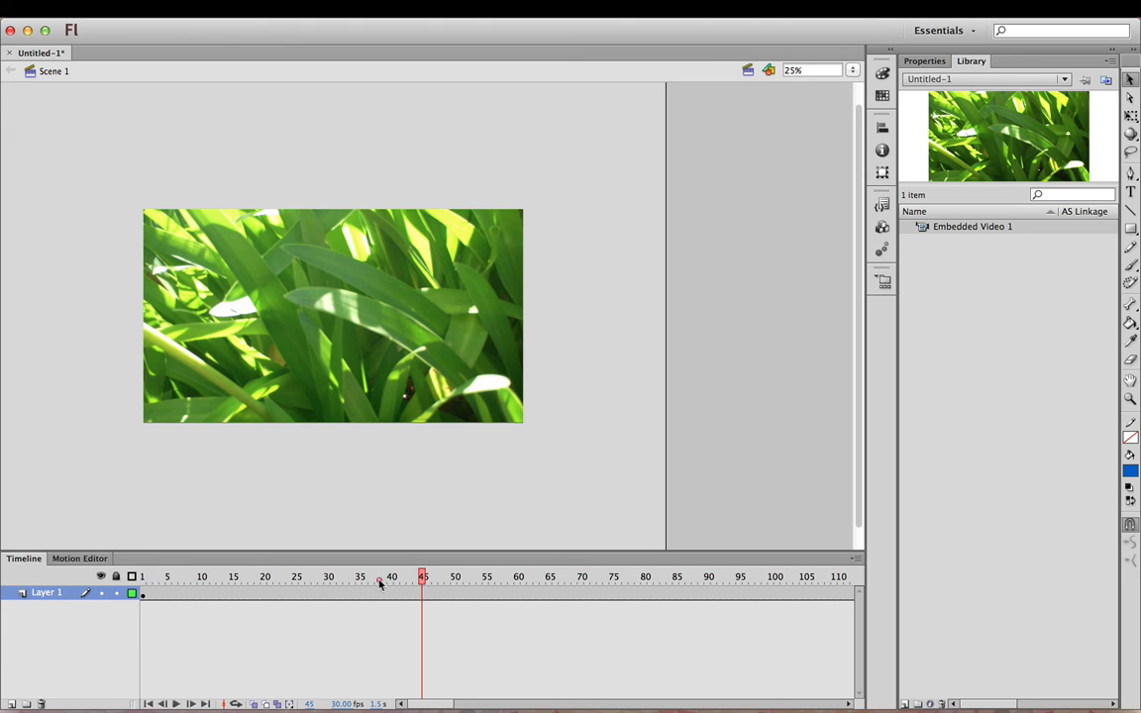
key("comma")
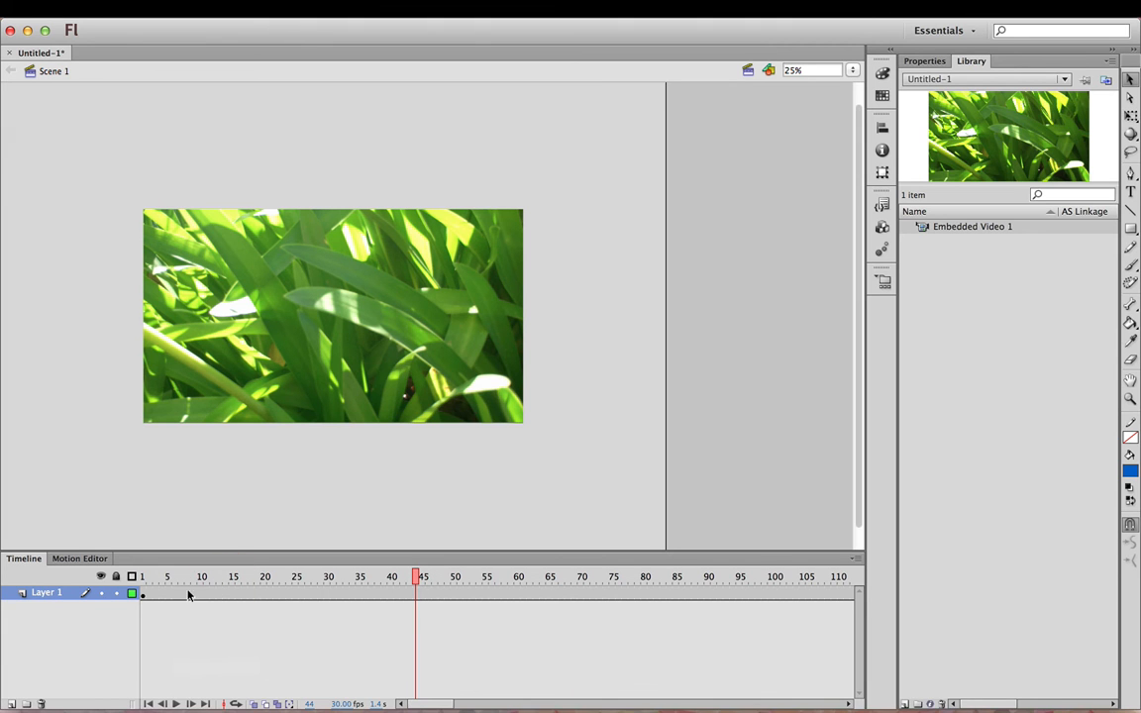
Play the embedded video on the timeline to check it, and return to frame 6 on Layer 1
left_click(180, 703)
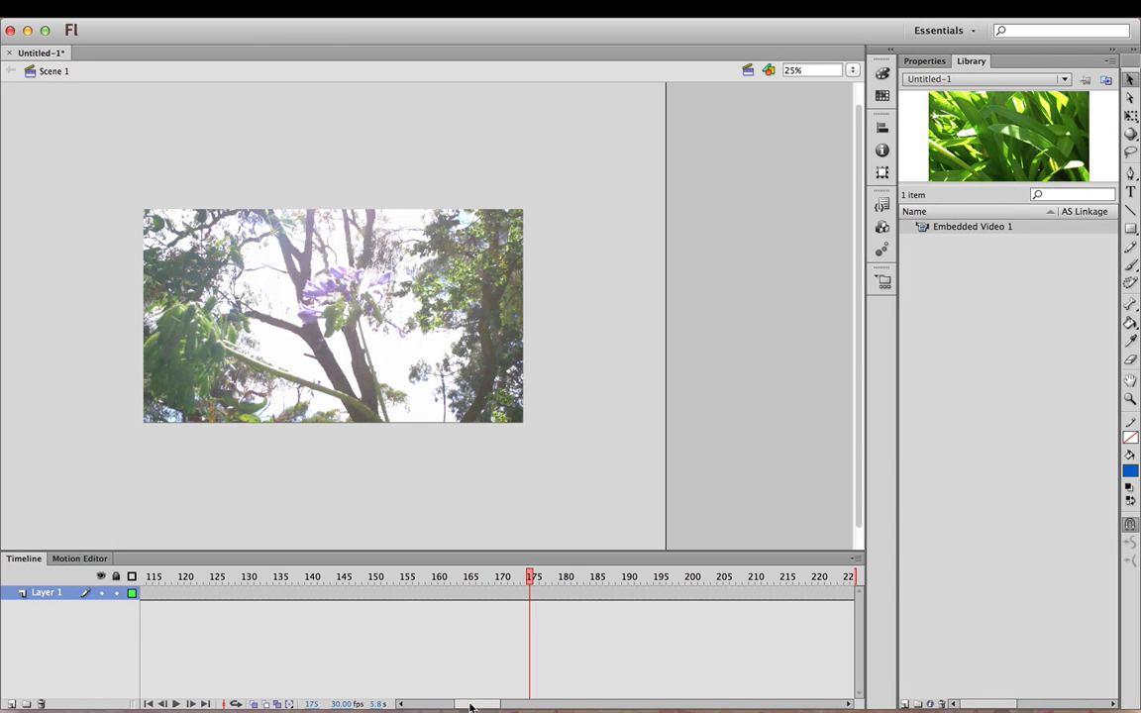
left_click_drag(471, 706, 402, 702)
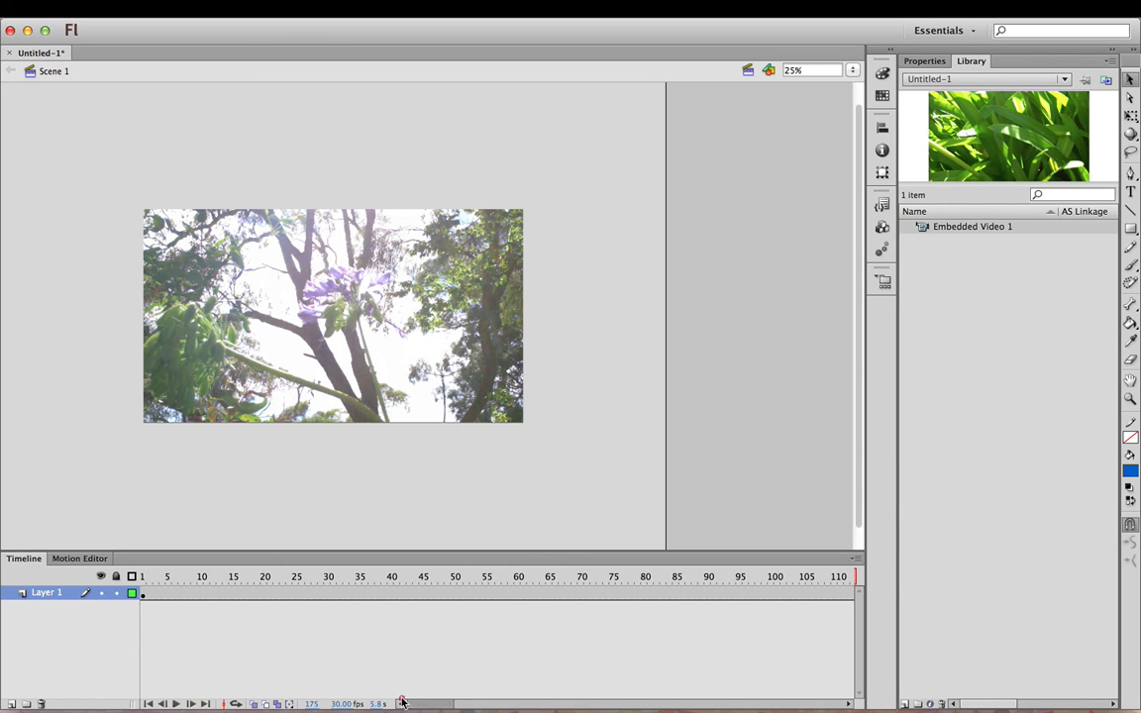
left_click(173, 593)
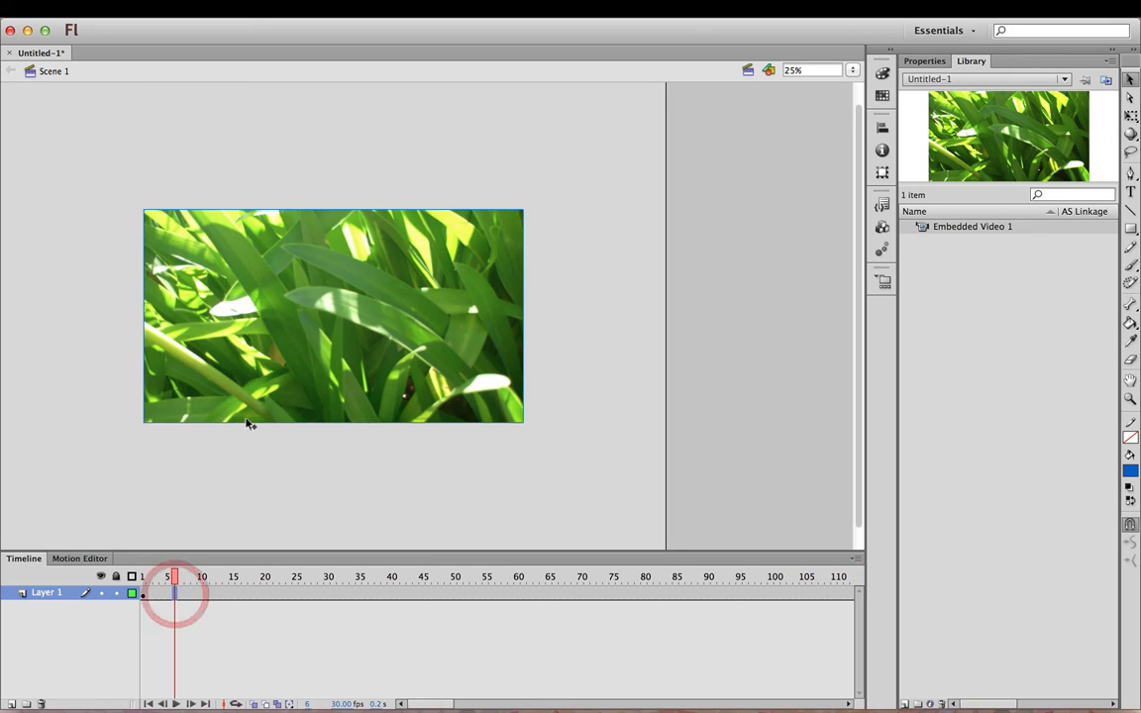
Insert a keyframe at frame 2 of Layer 1 and accept inserting the frames the video's entire length requires
left_click_drag(174, 578, 151, 577)
left_click(149, 594)
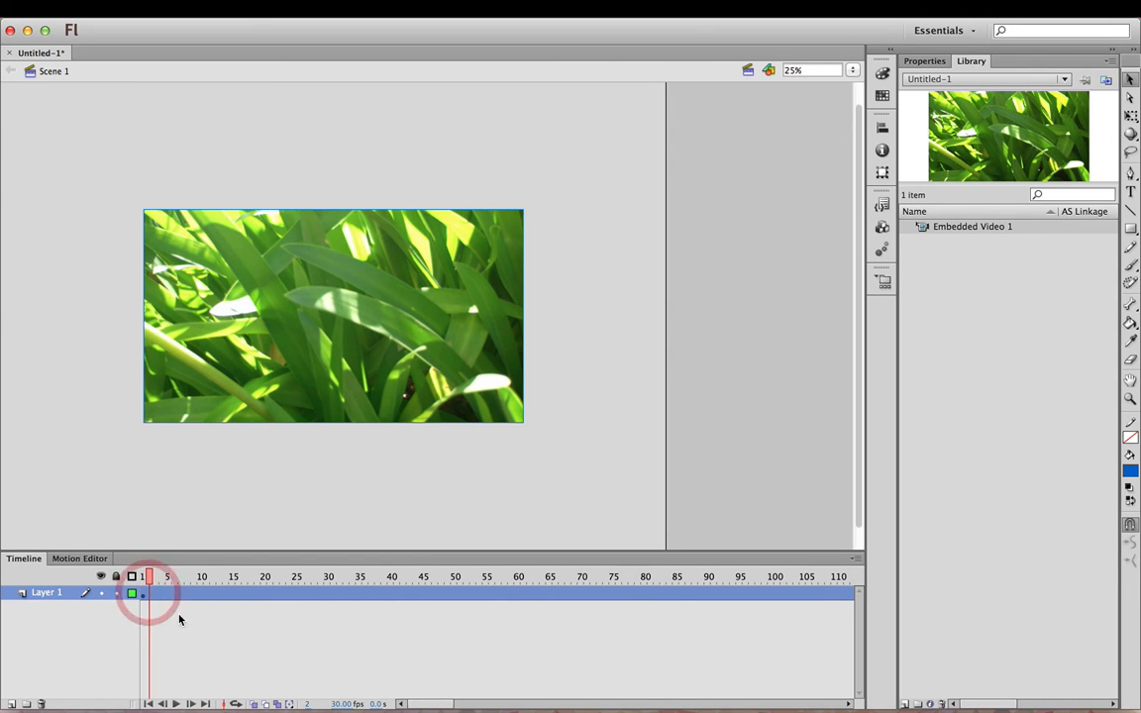
right_click(146, 594)
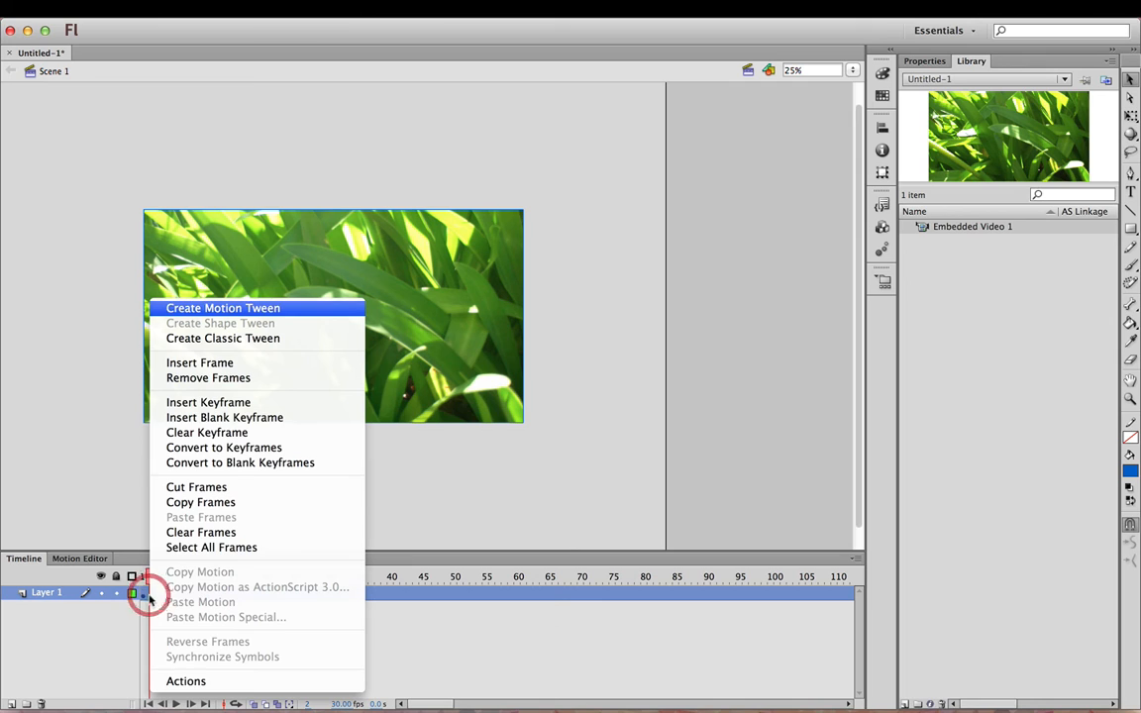
left_click(242, 403)
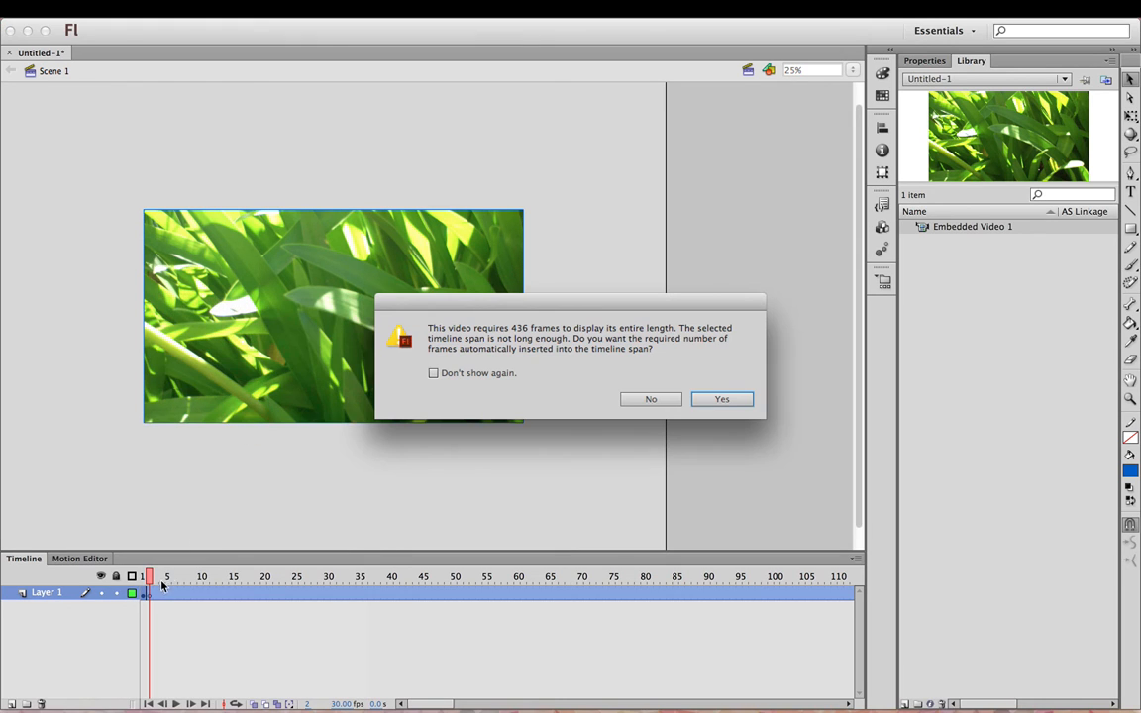
left_click(705, 402)
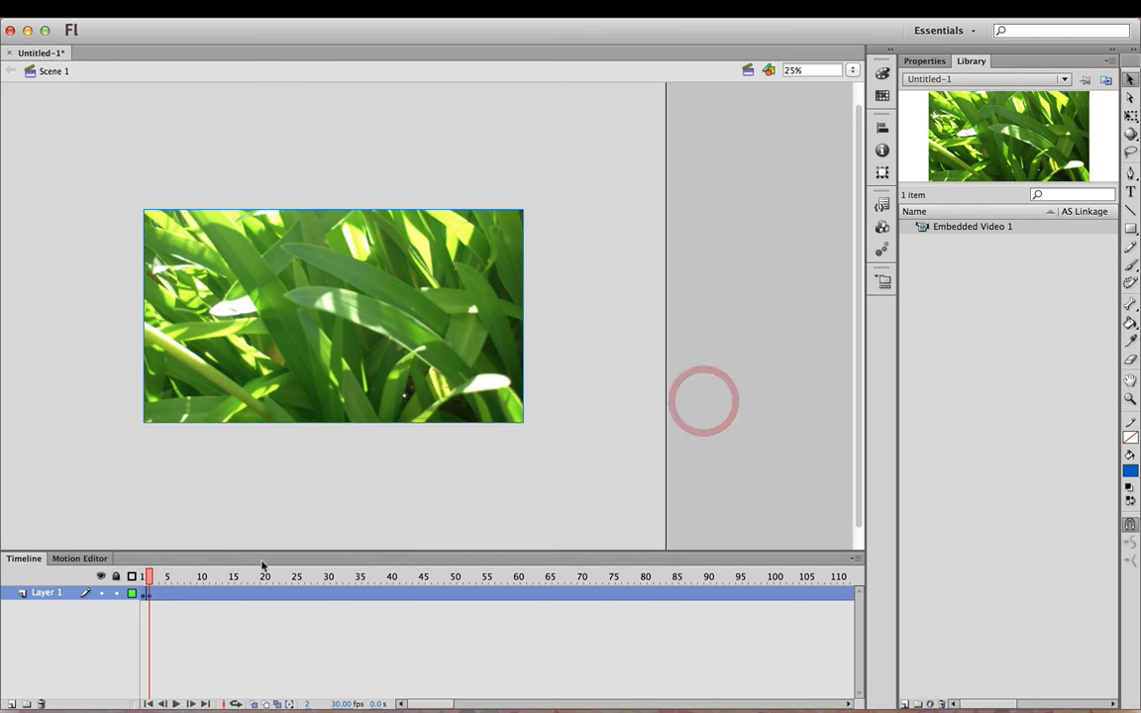
With the playhead at frame 28, shift the video diagonally past the stage's lower-right corner and compare it with frame 1
left_click_drag(155, 585, 313, 577)
left_click_drag(321, 331, 401, 392)
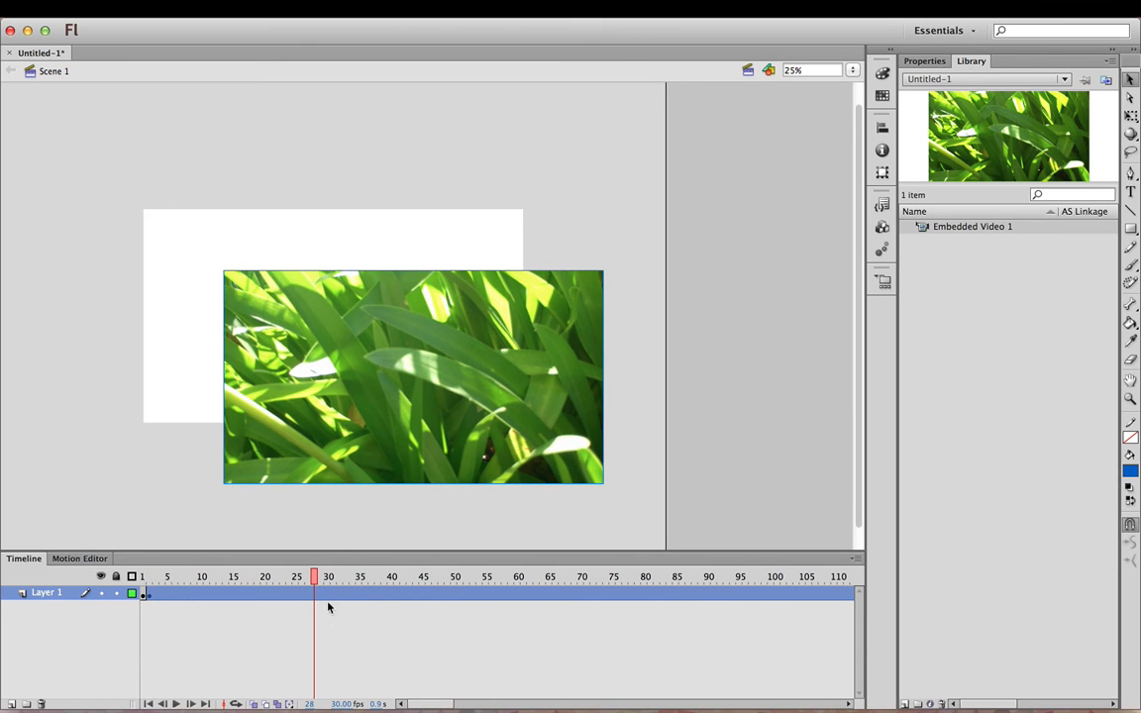
left_click_drag(317, 583, 142, 584)
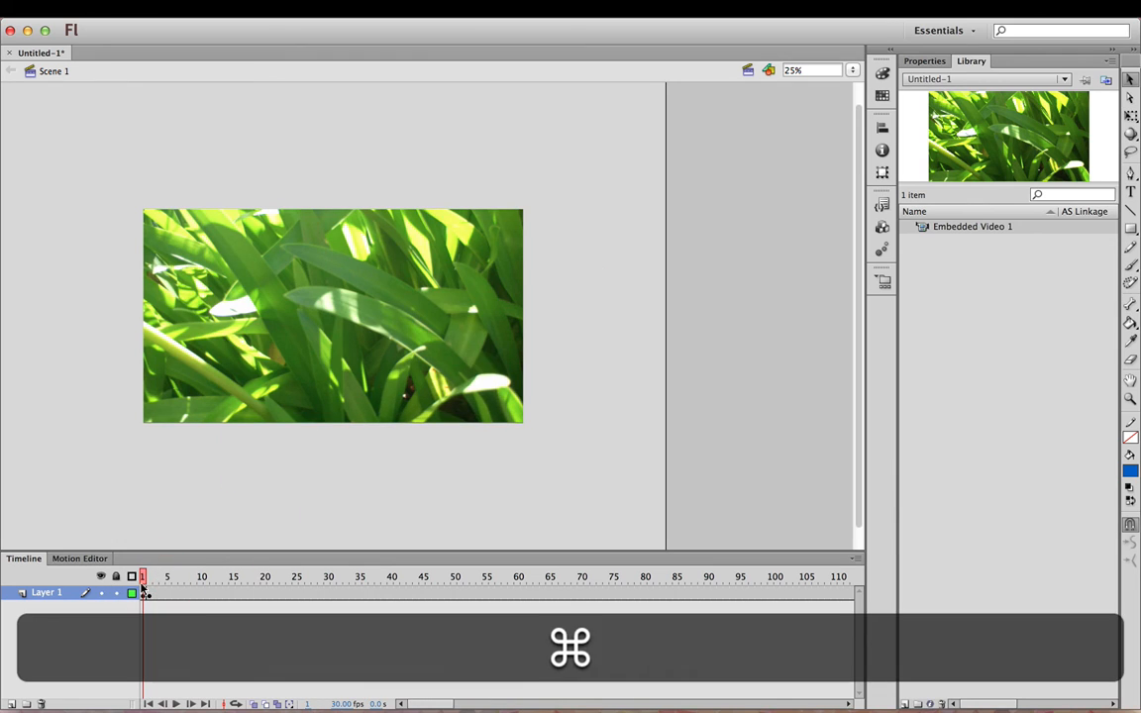
Undo the shift of the video to restore its alignment with the stage
key("super+z")
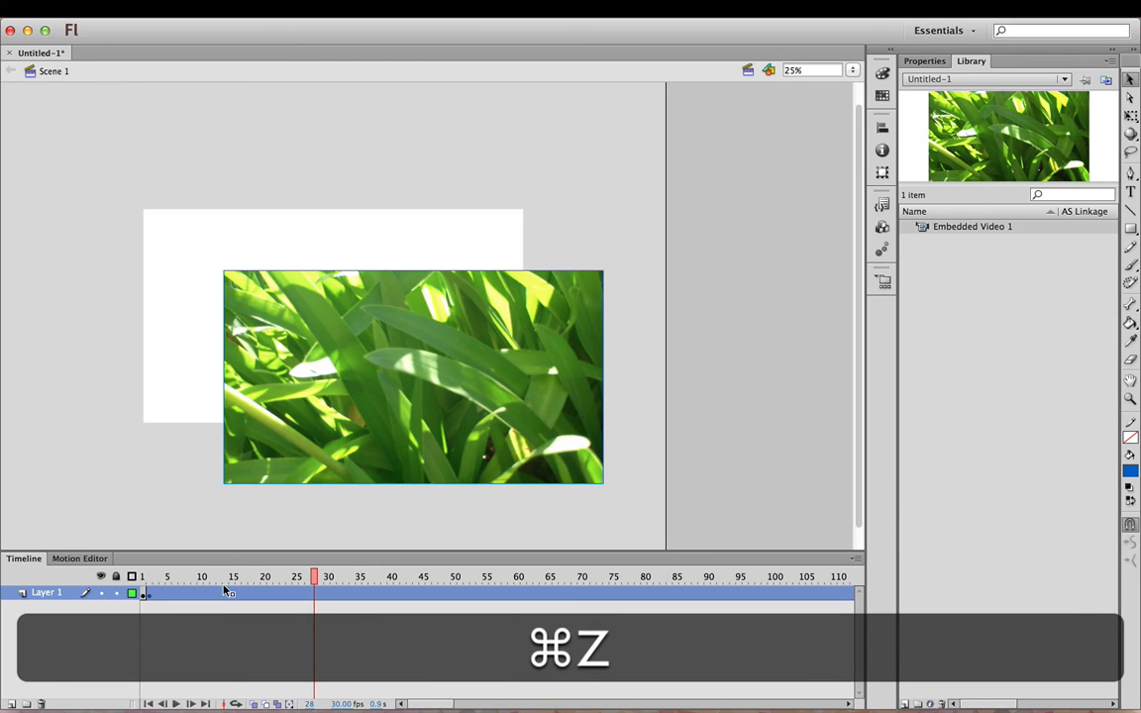
key("super+z")
key("super+z")
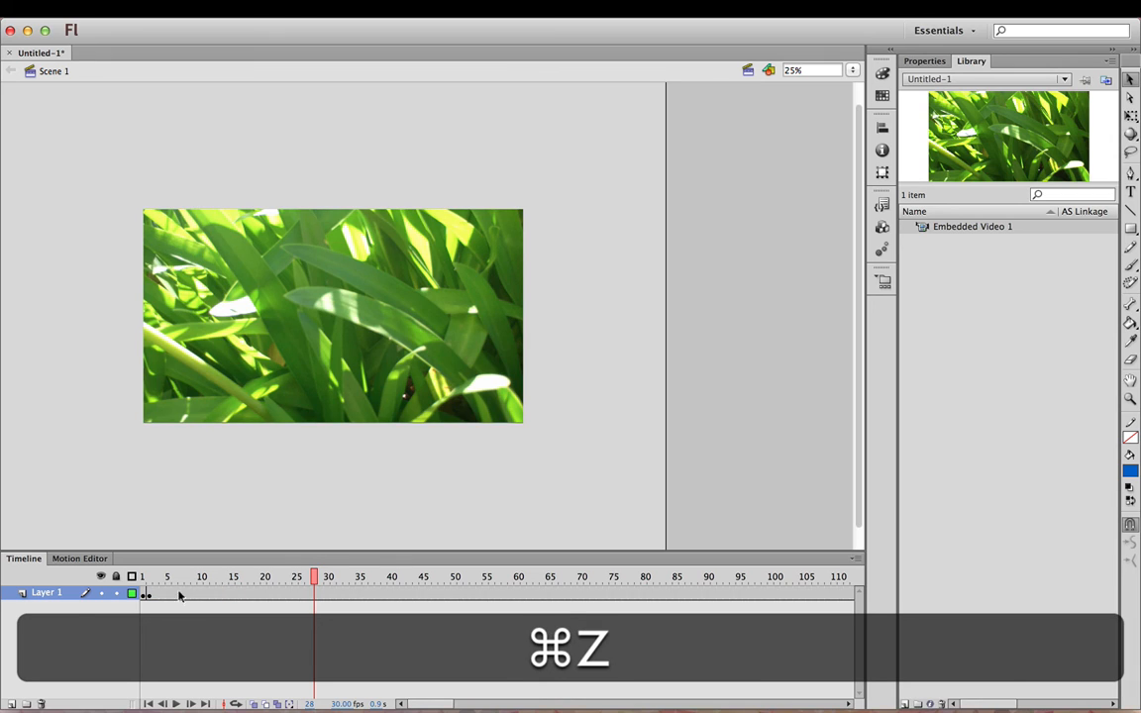
Add a new layer above Layer 1, and lock Layer 1 so the video cannot be selected on the stage
left_click(12, 705)
left_click(89, 608)
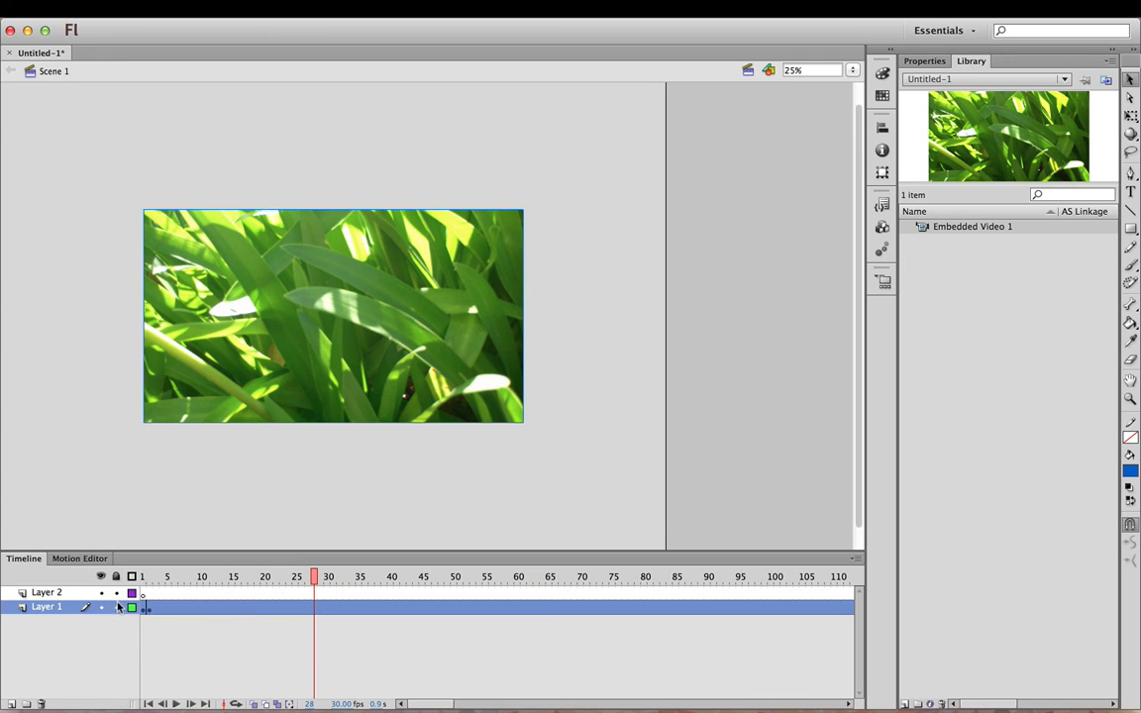
left_click(116, 608)
left_click(300, 322)
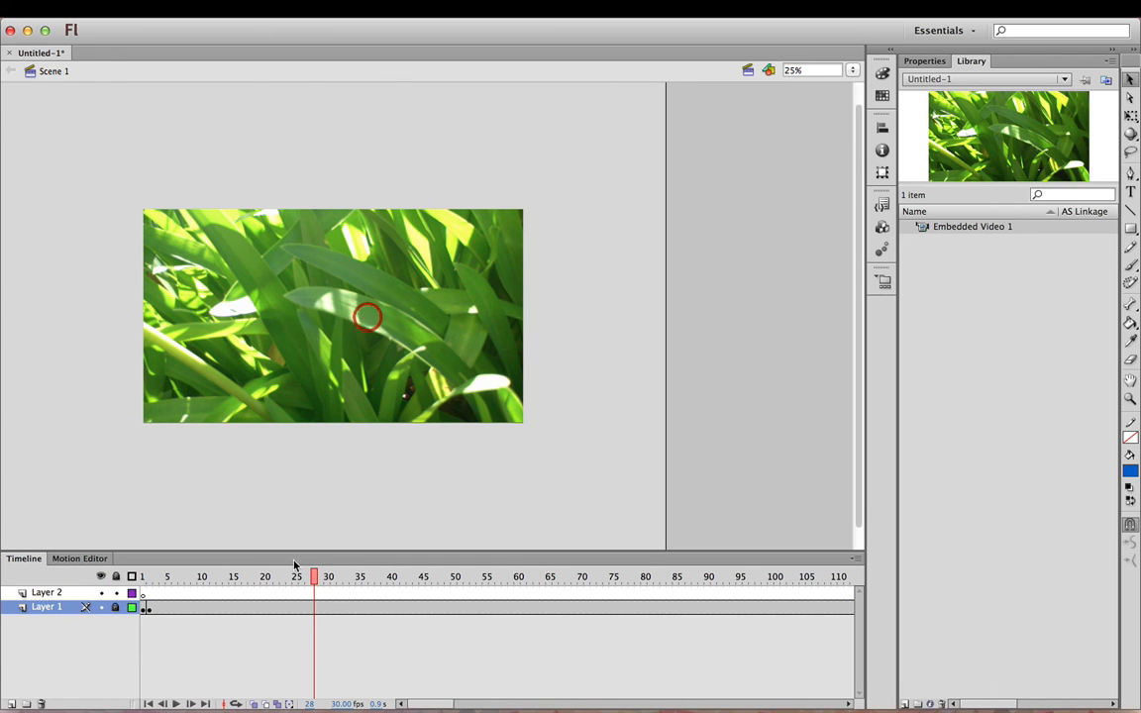
Play the timeline from frame 2 to check the locked video, and pause it at frame 41
left_click(151, 583)
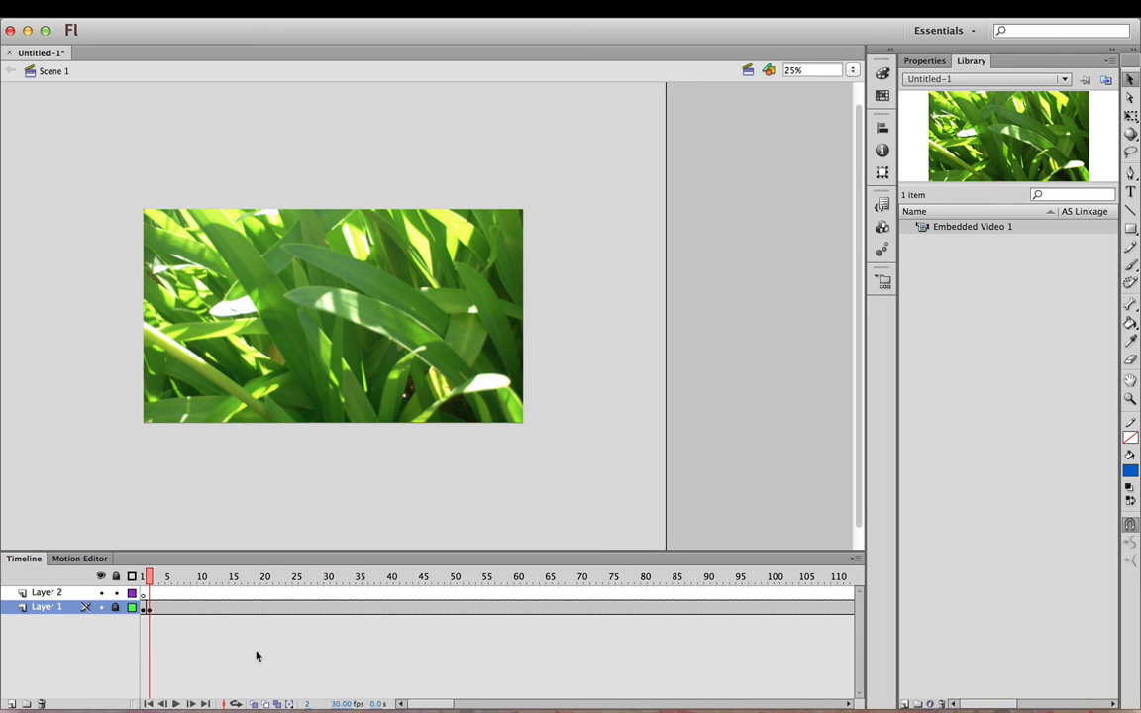
left_click(172, 703)
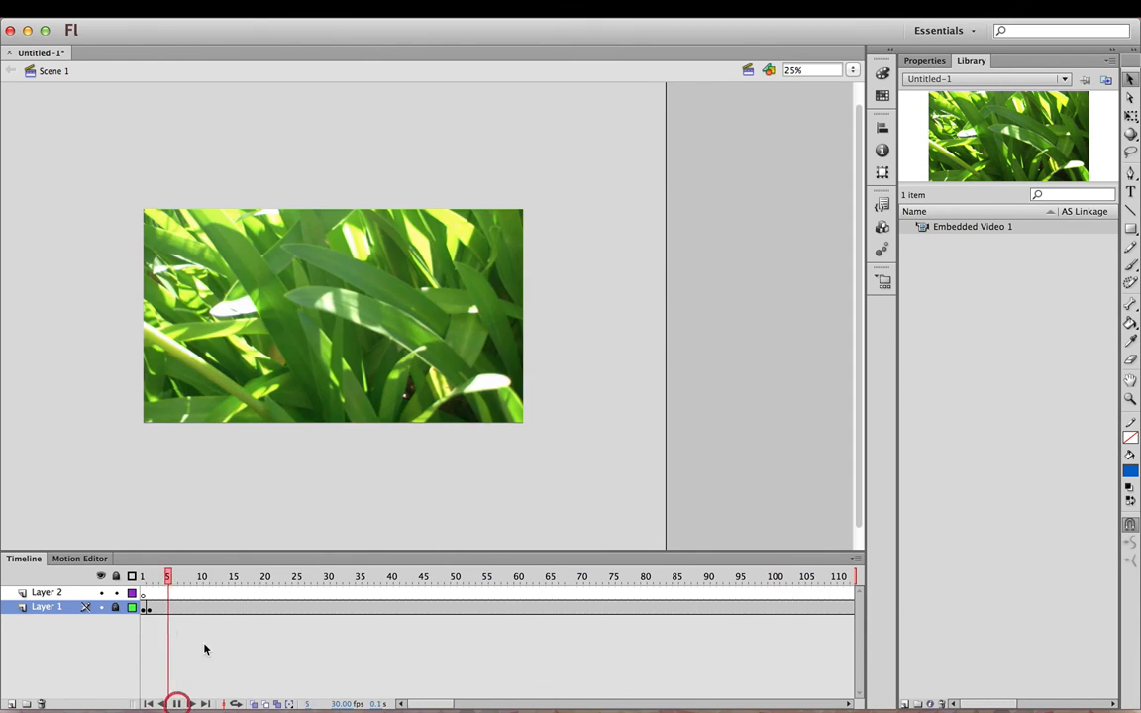
left_click(177, 704)
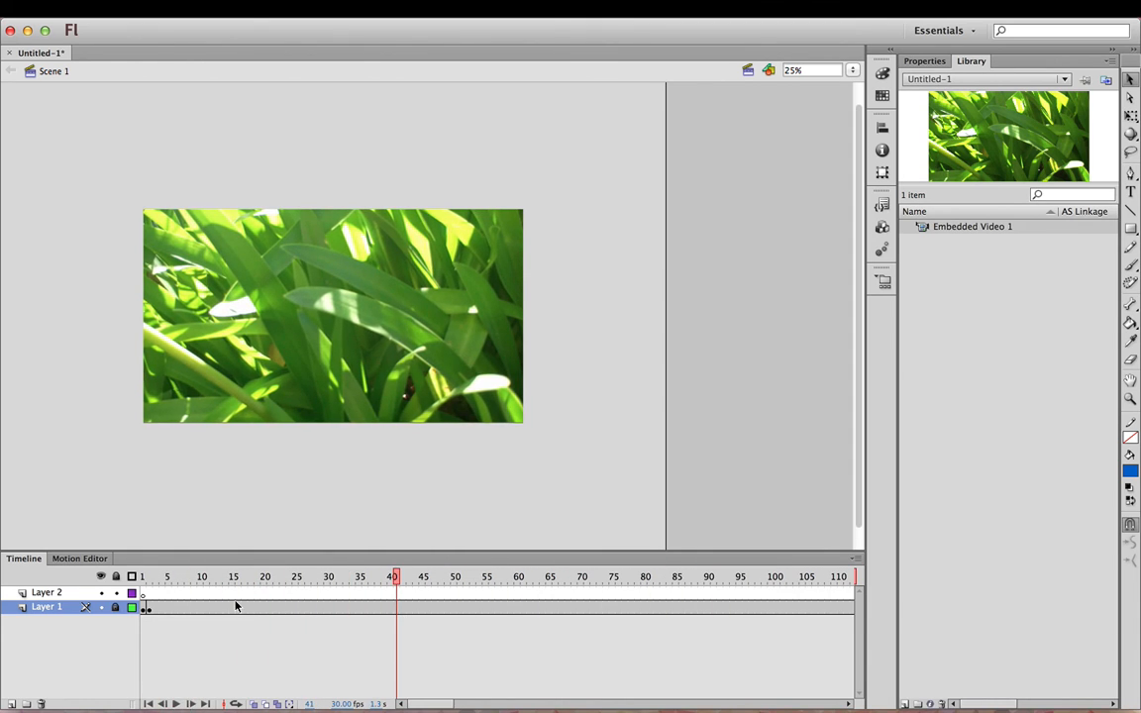